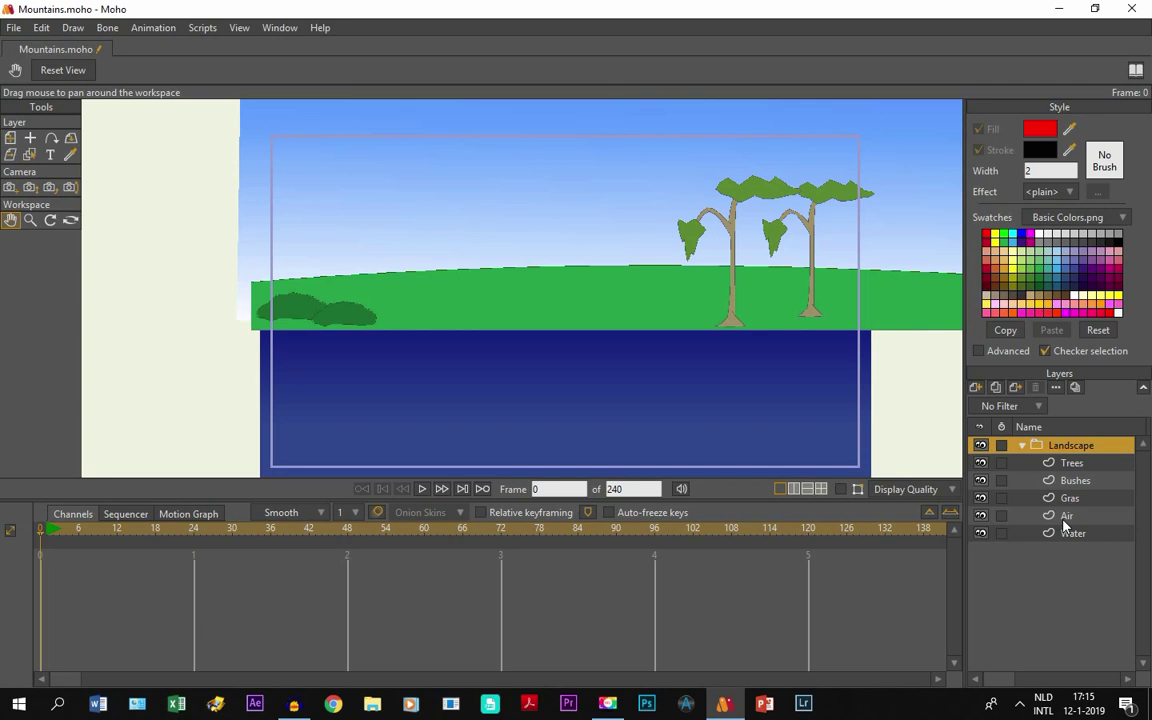
# Add a vector layer directly above the Air layer and name it Mountains
pyautogui.click(1064, 516)
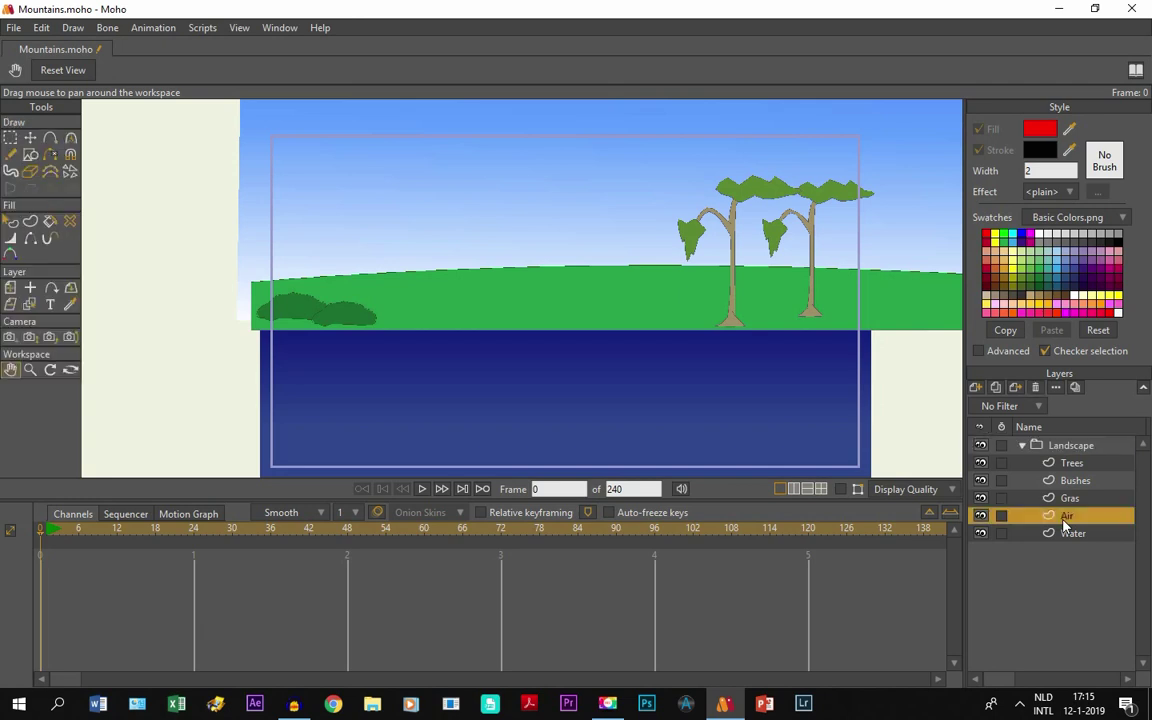
pyautogui.click(975, 388)
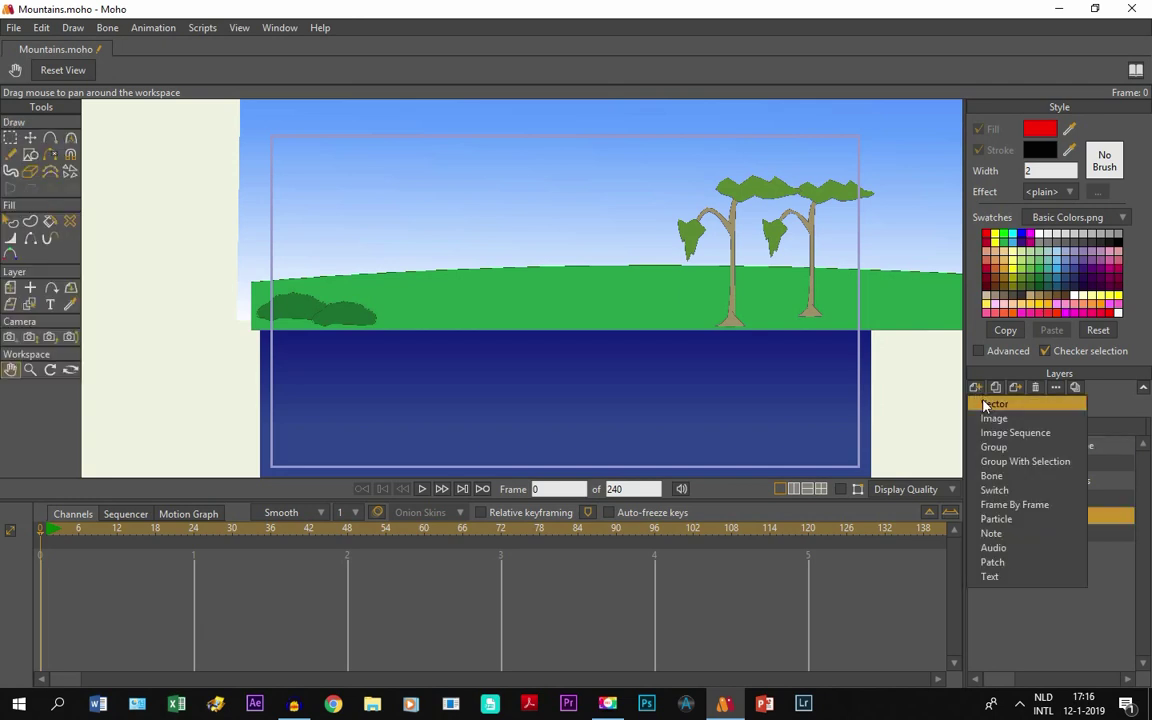
pyautogui.click(985, 404)
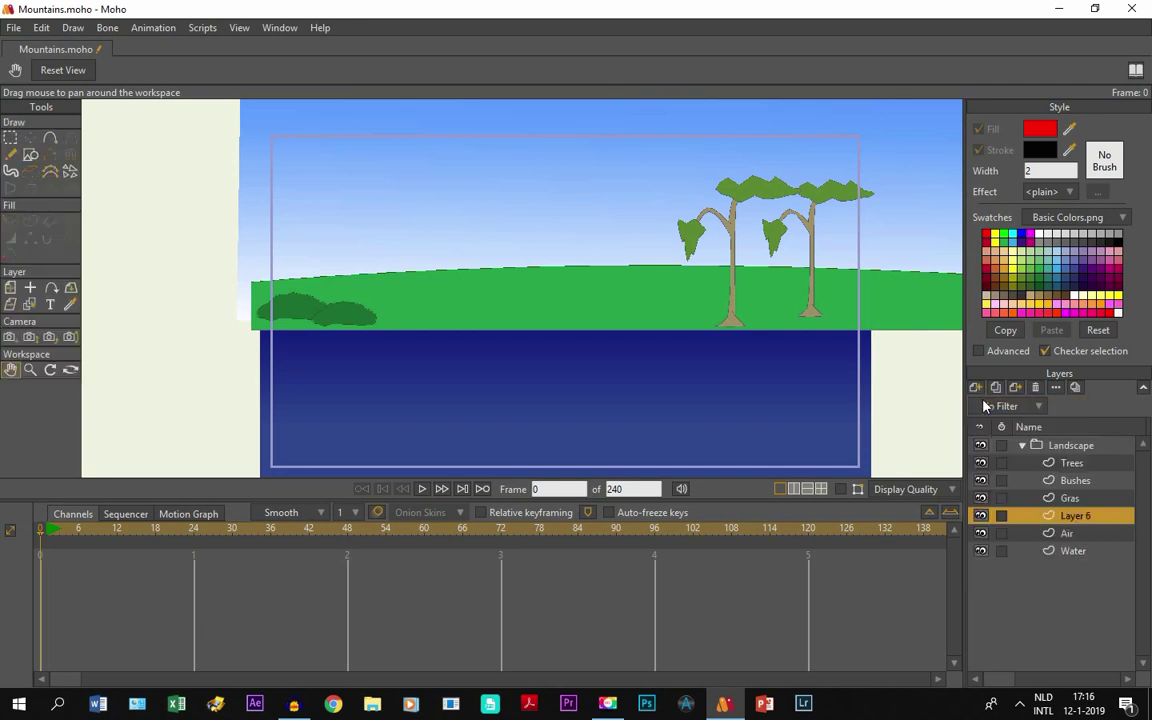
pyautogui.doubleClick(1067, 523)
pyautogui.press('capslock')
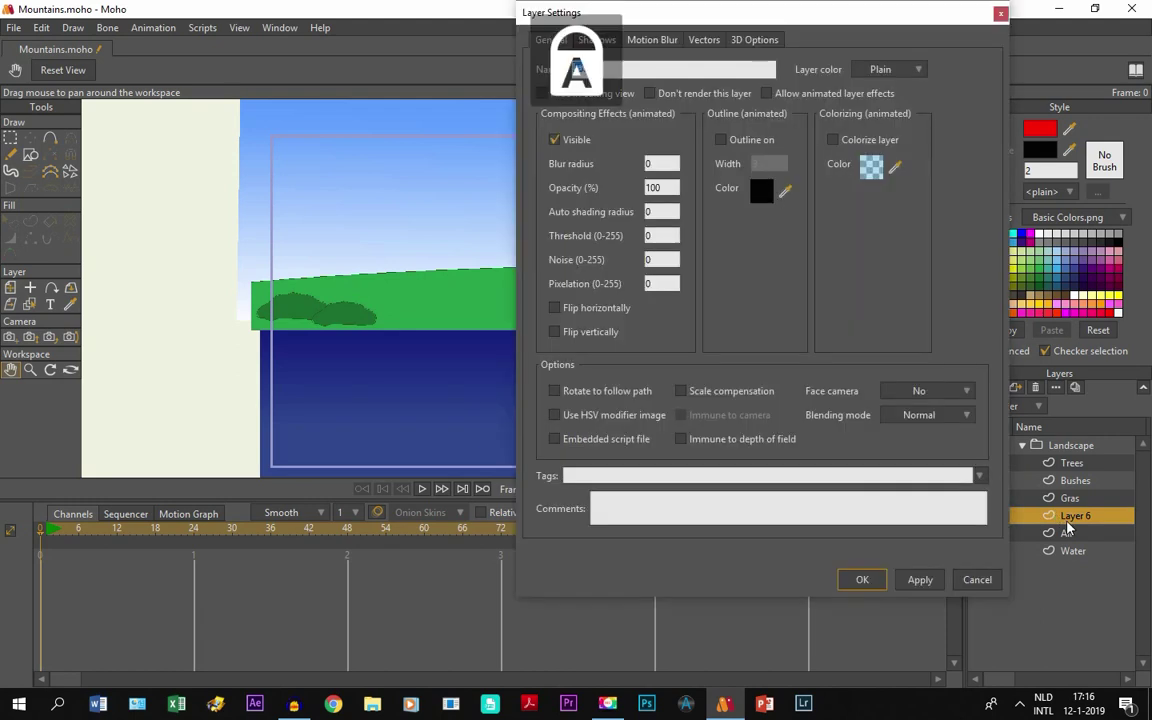
pyautogui.write('M')
pyautogui.press('capslock')
pyautogui.write('ountains')
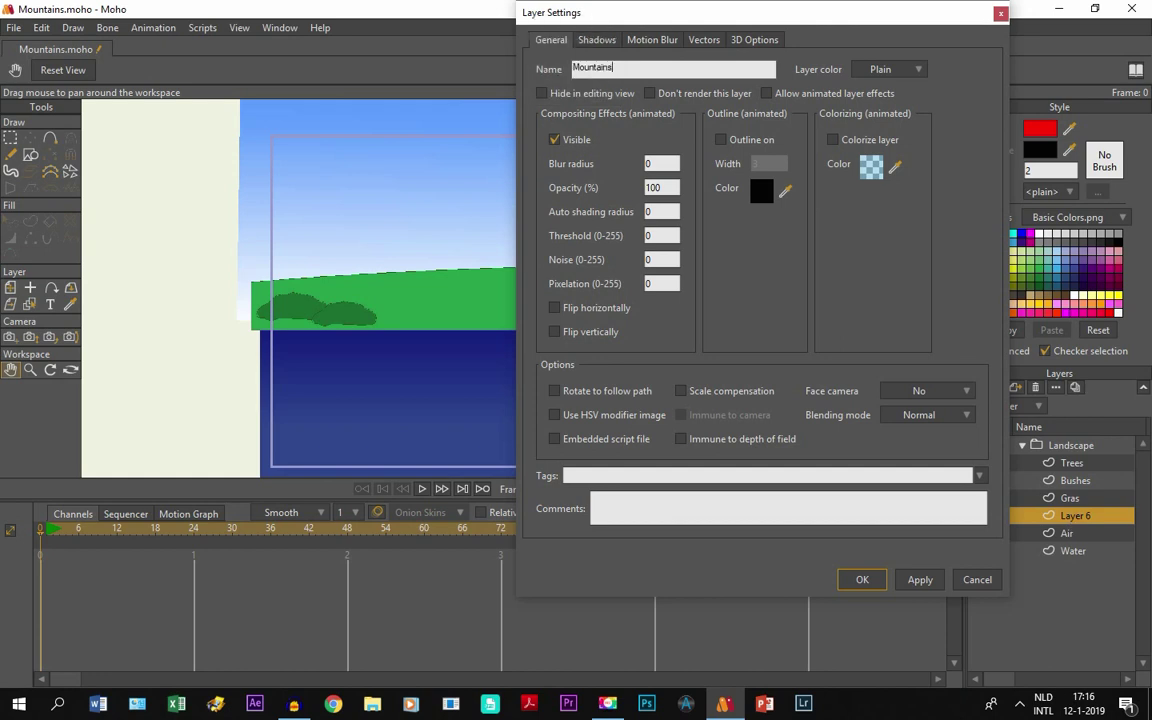
pyautogui.press('Return')
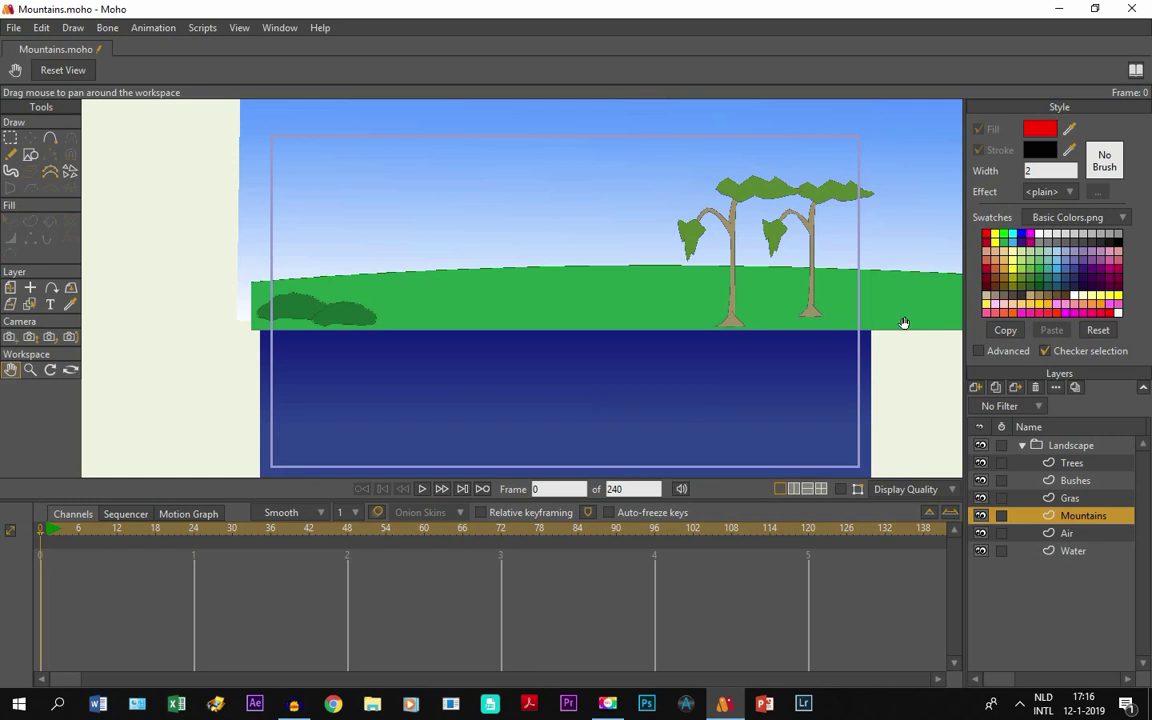
# Draw a large brown triangle with a black outline on the Mountains layer, rising behind the grass to the right of the bushes
pyautogui.click(1004, 301)
pyautogui.click(30, 155)
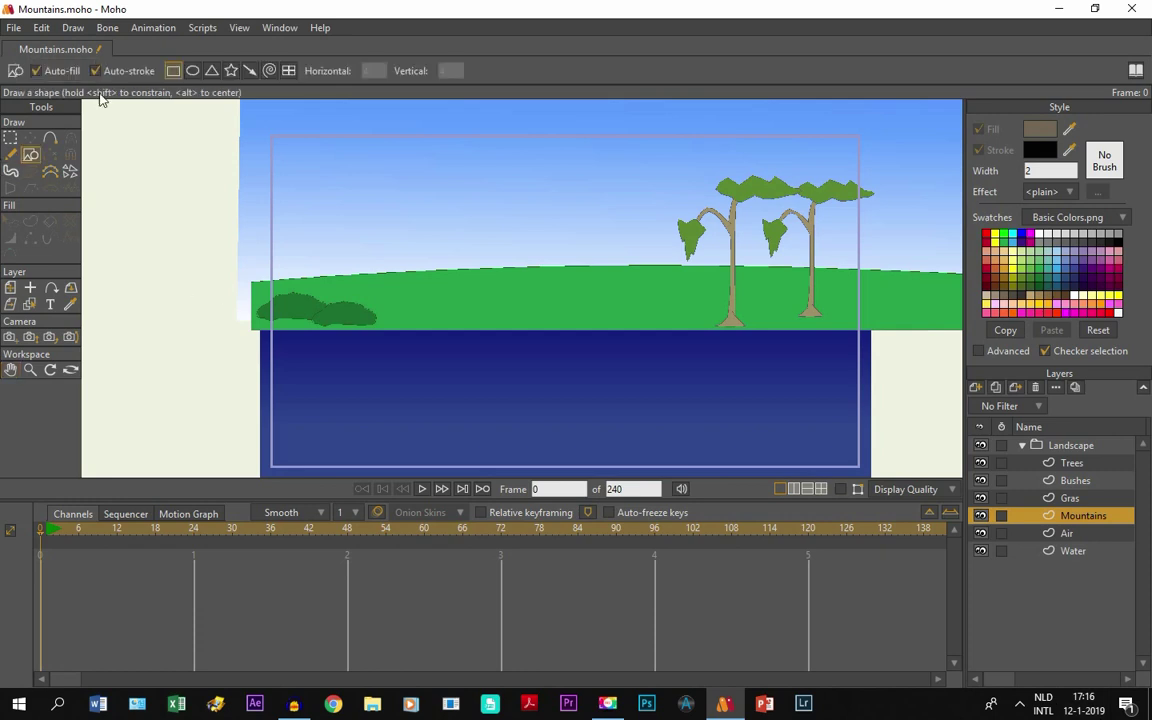
pyautogui.click(211, 72)
pyautogui.scroll(3, 391, 258)
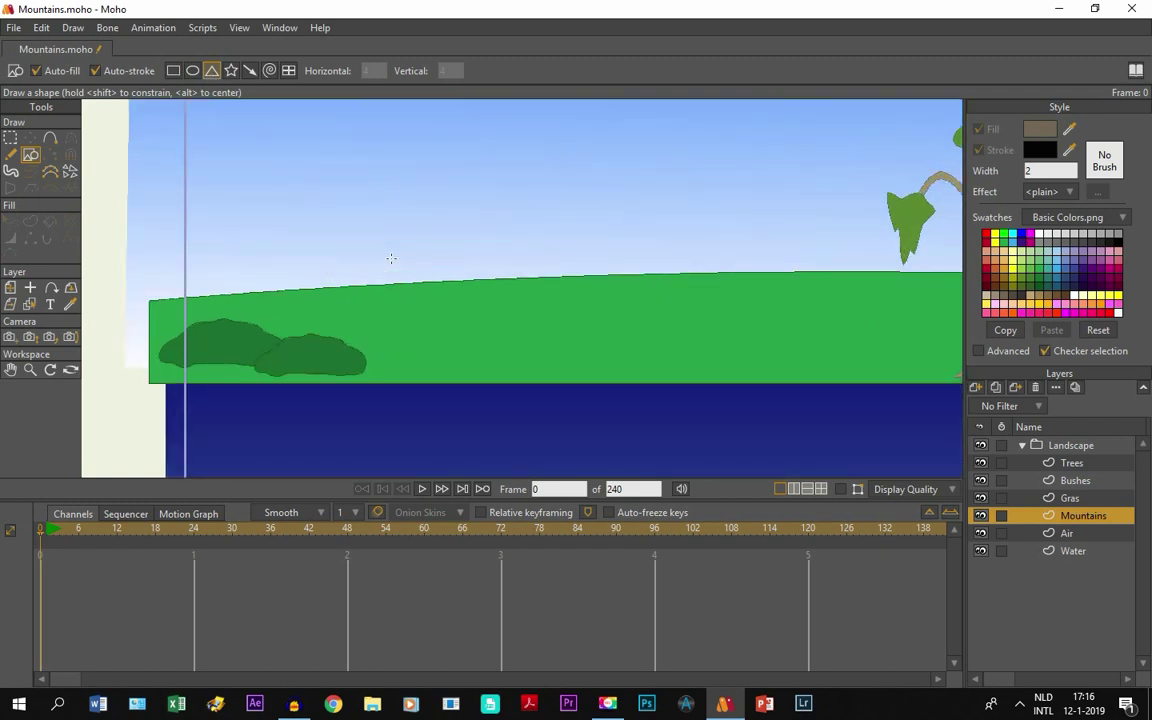
pyautogui.scroll(2, 391, 258)
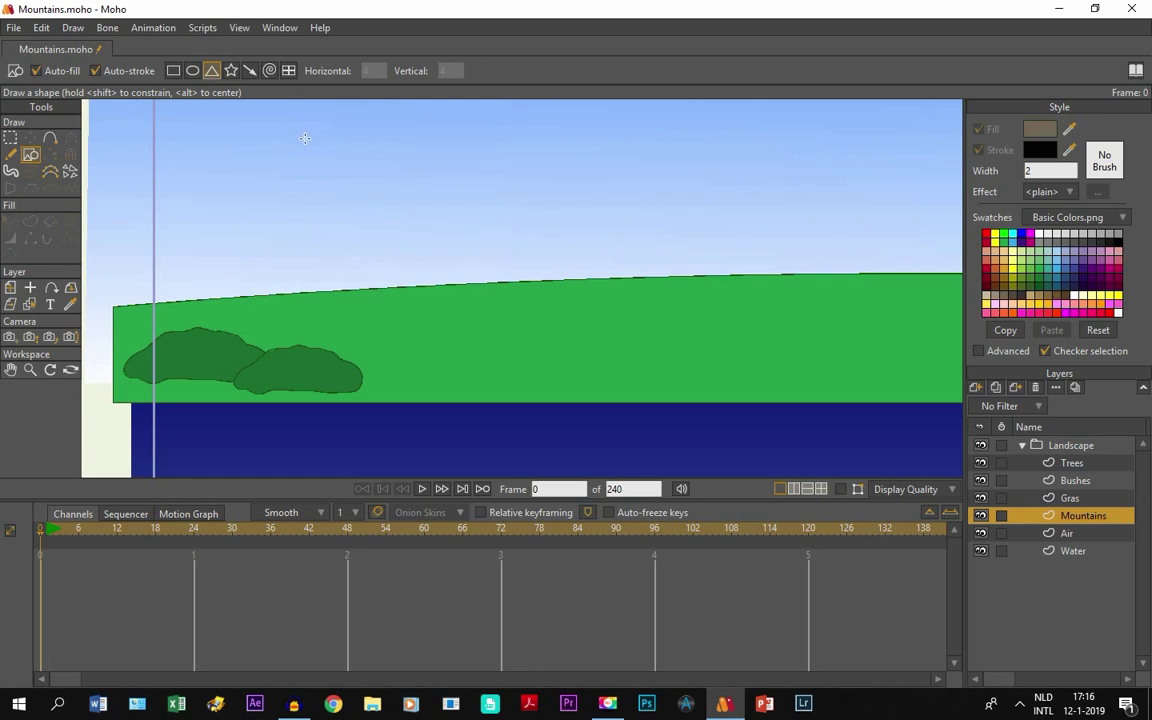
pyautogui.moveTo(305, 139)
pyautogui.mouseDown()
pyautogui.moveTo(386, 231)
pyautogui.moveTo(590, 325)
pyautogui.moveTo(606, 310)
pyautogui.mouseUp()
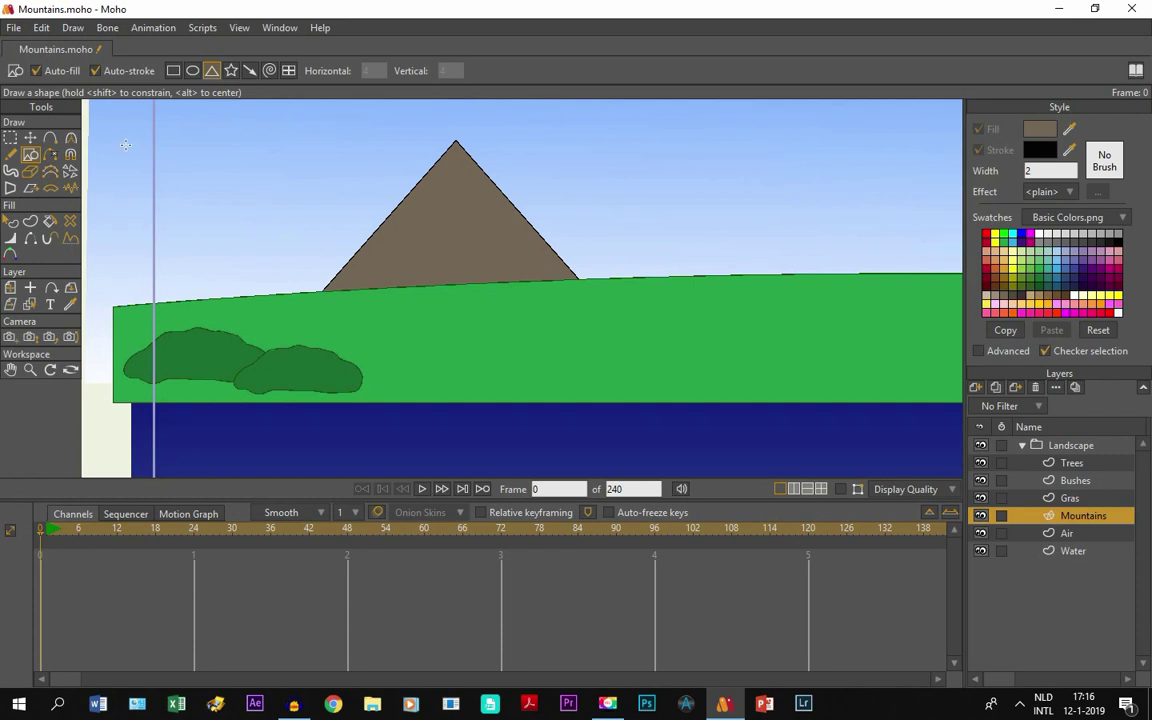
# Show the triangle's points and add four extra points along its left slope and five along its right slope
pyautogui.click(51, 136)
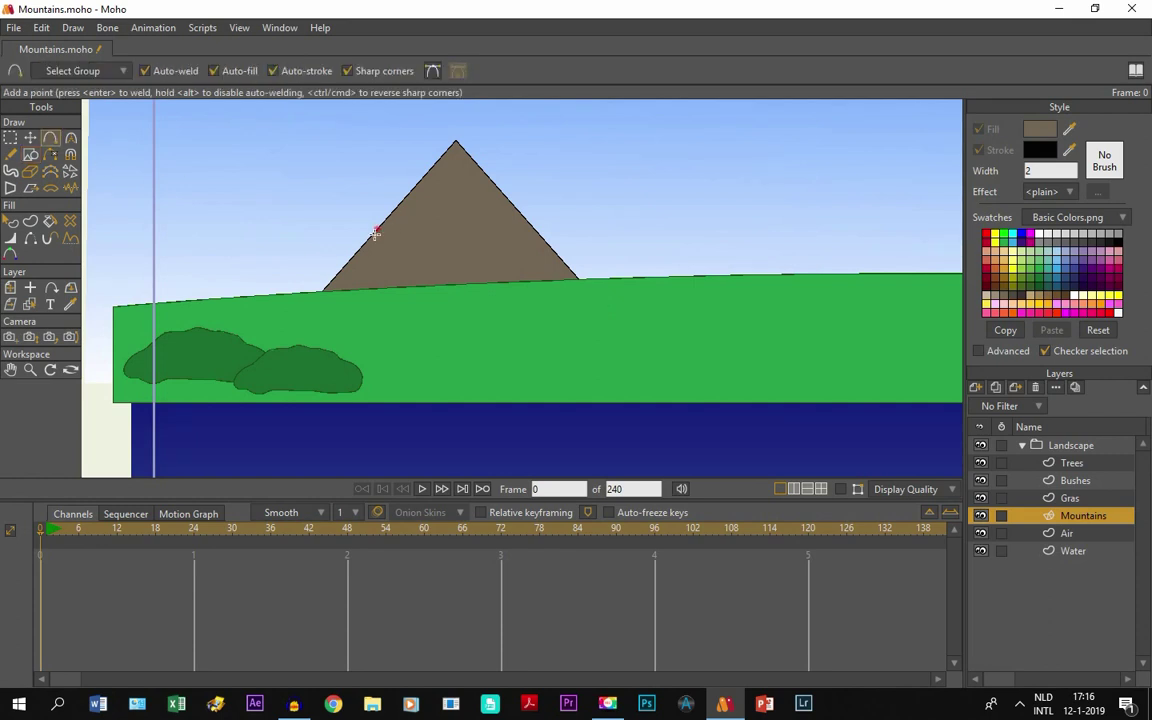
pyautogui.click(839, 490)
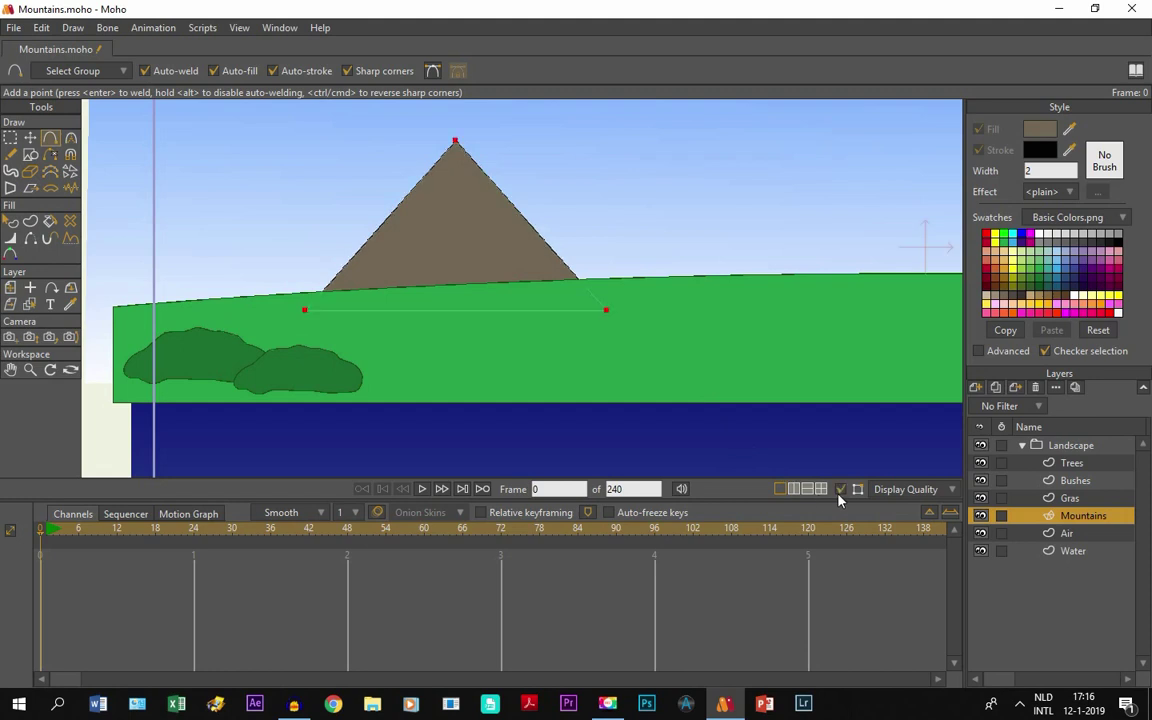
pyautogui.scroll(2, 355, 279)
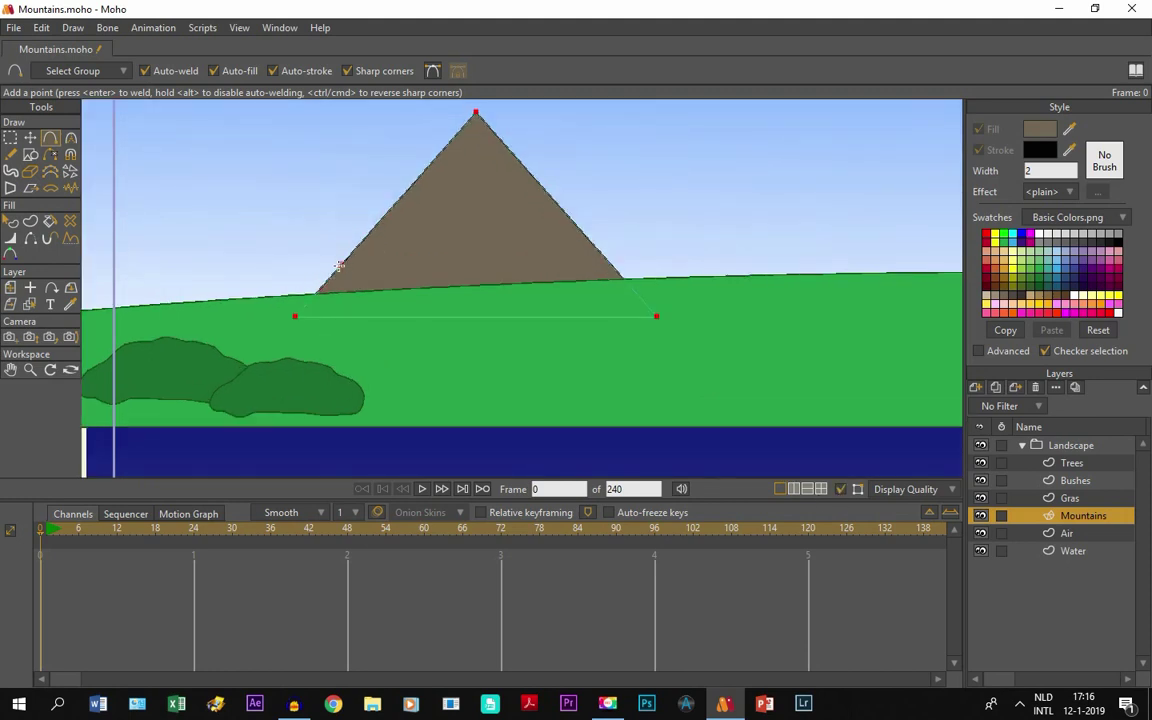
pyautogui.click(336, 266)
pyautogui.click(375, 224)
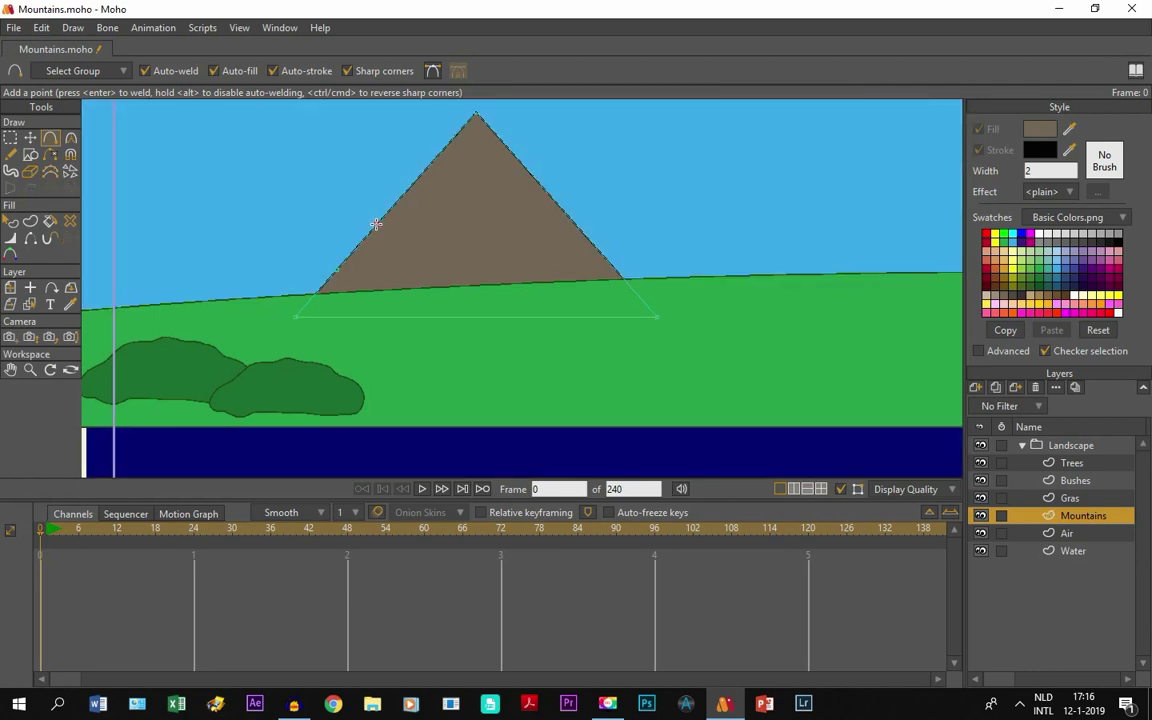
pyautogui.click(421, 173)
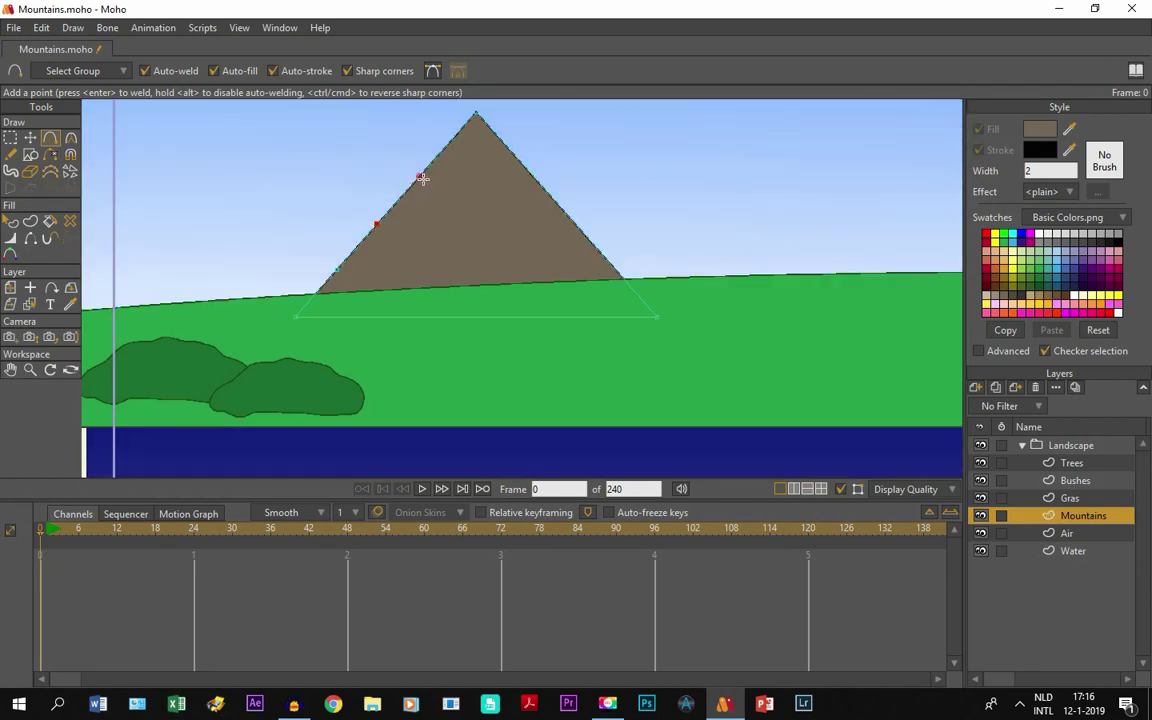
pyautogui.click(455, 135)
pyautogui.click(531, 174)
pyautogui.click(564, 214)
pyautogui.click(606, 260)
pyautogui.click(578, 234)
# Select all points of the triangle and randomly distort them into a rugged mountain outline, checking the shape without point markers
pyautogui.click(30, 137)
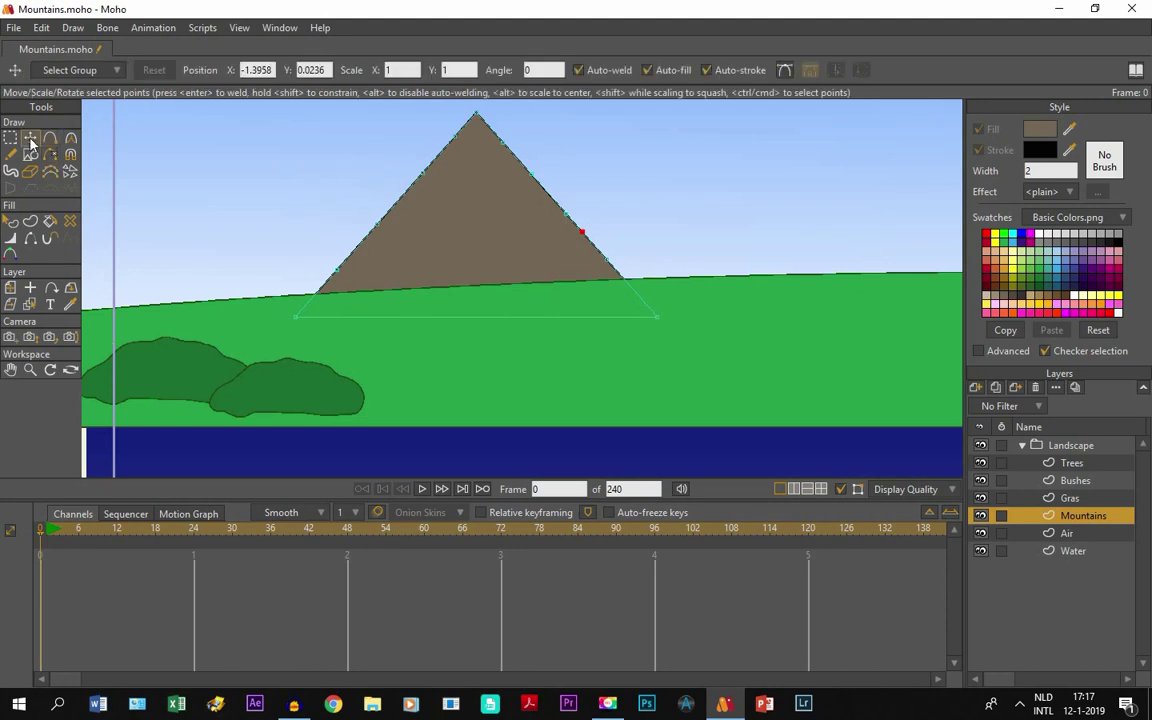
pyautogui.hotkey('ctrl', 'a')
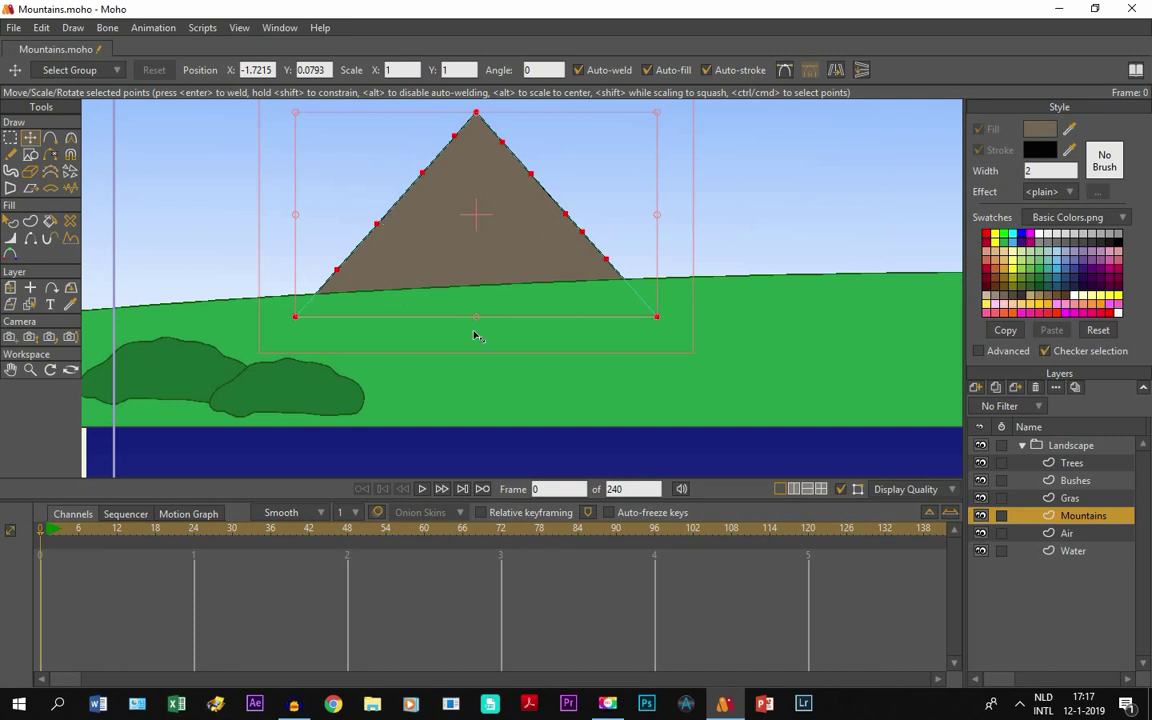
pyautogui.click(70, 189)
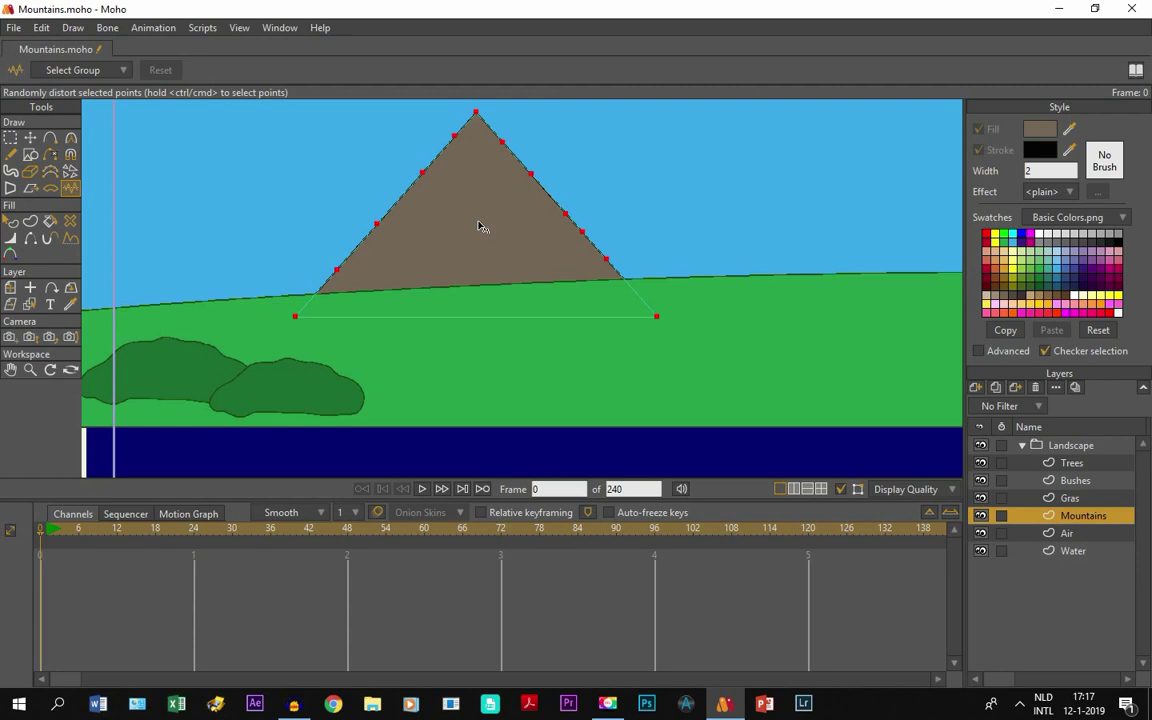
pyautogui.moveTo(483, 224); pyautogui.dragTo(626, 237)
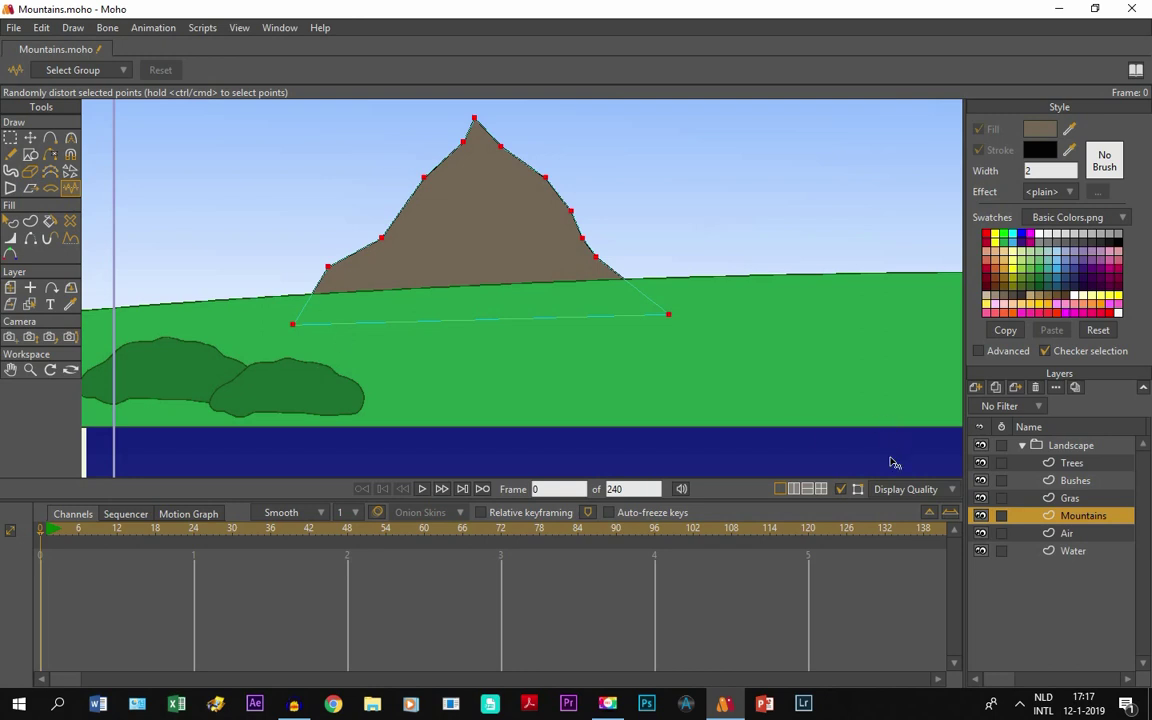
pyautogui.click(840, 489)
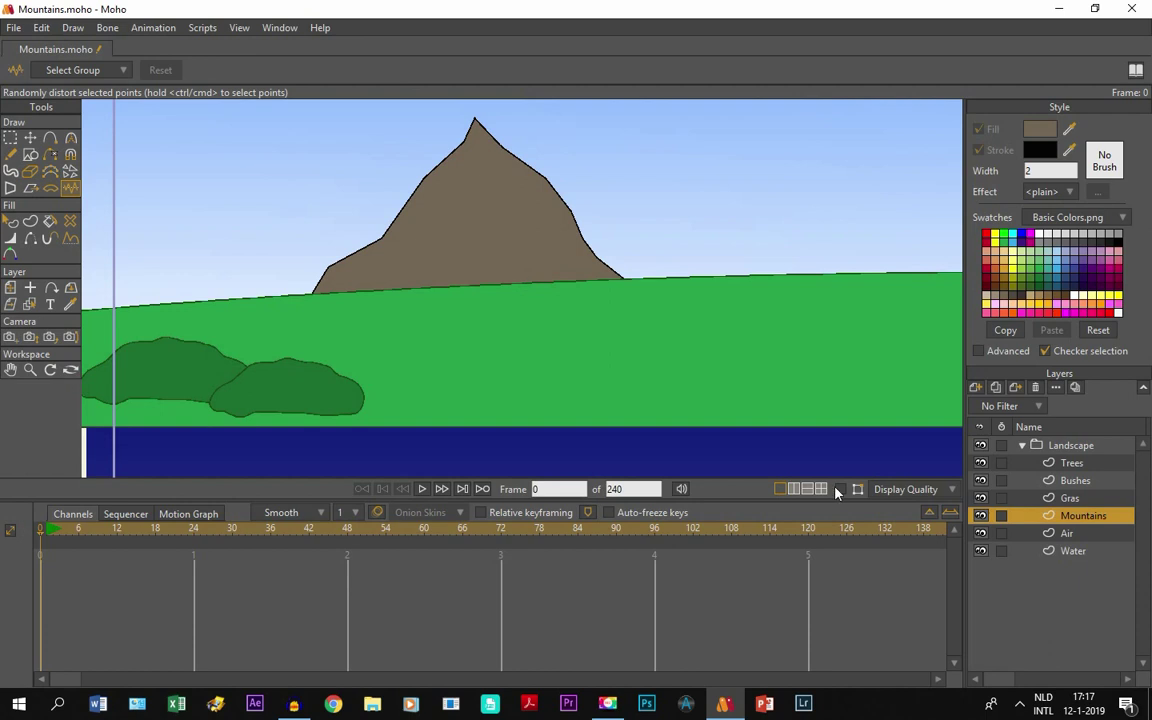
pyautogui.click(840, 489)
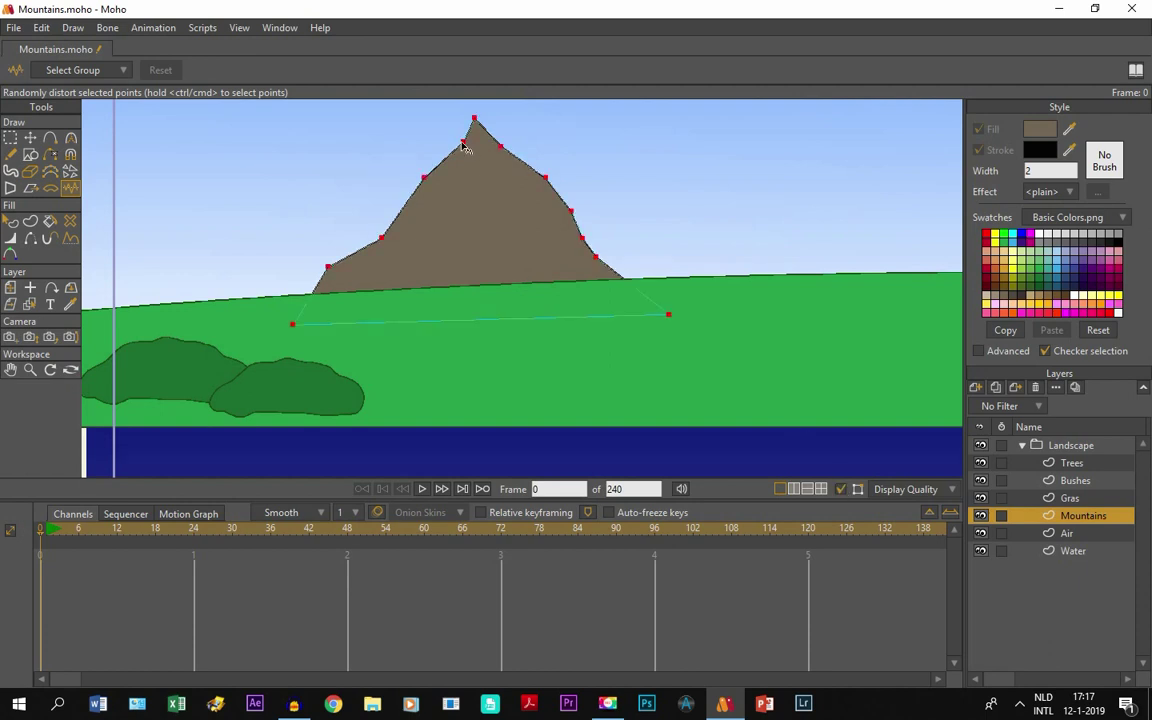
# Reposition individual points on both slopes to refine the mountain's silhouette, and preview the outline without point markers
pyautogui.click(29, 138)
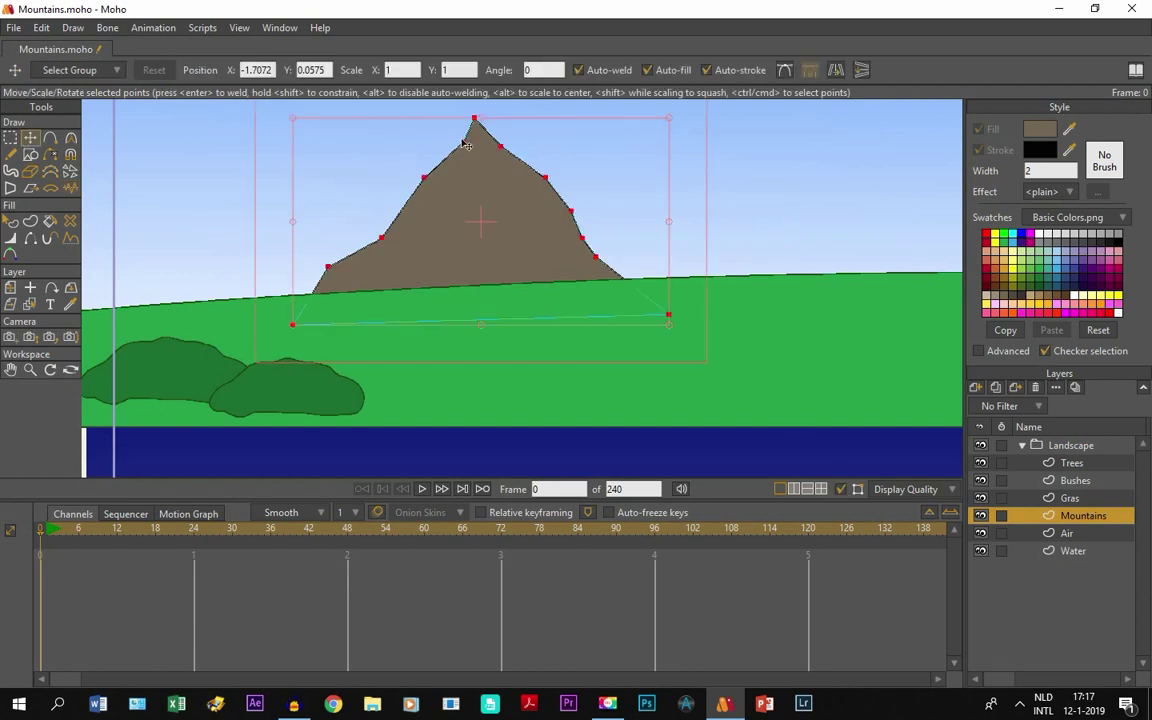
pyautogui.click(463, 142)
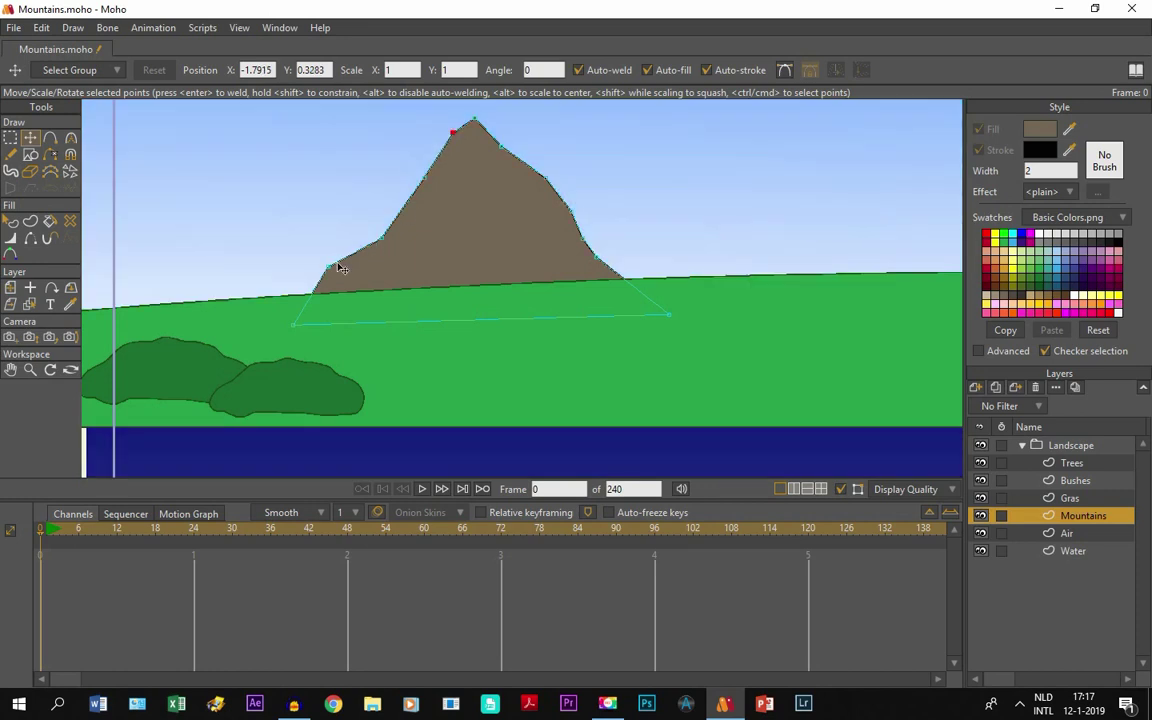
pyautogui.click(335, 273)
pyautogui.click(536, 184)
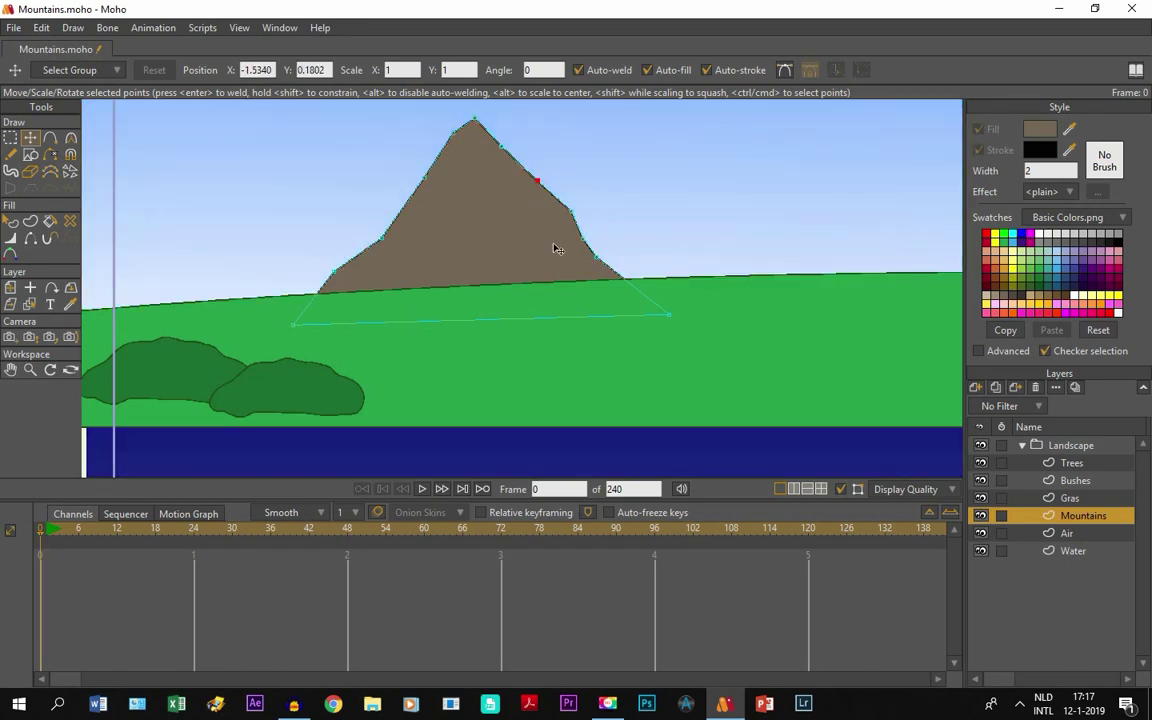
pyautogui.click(578, 244)
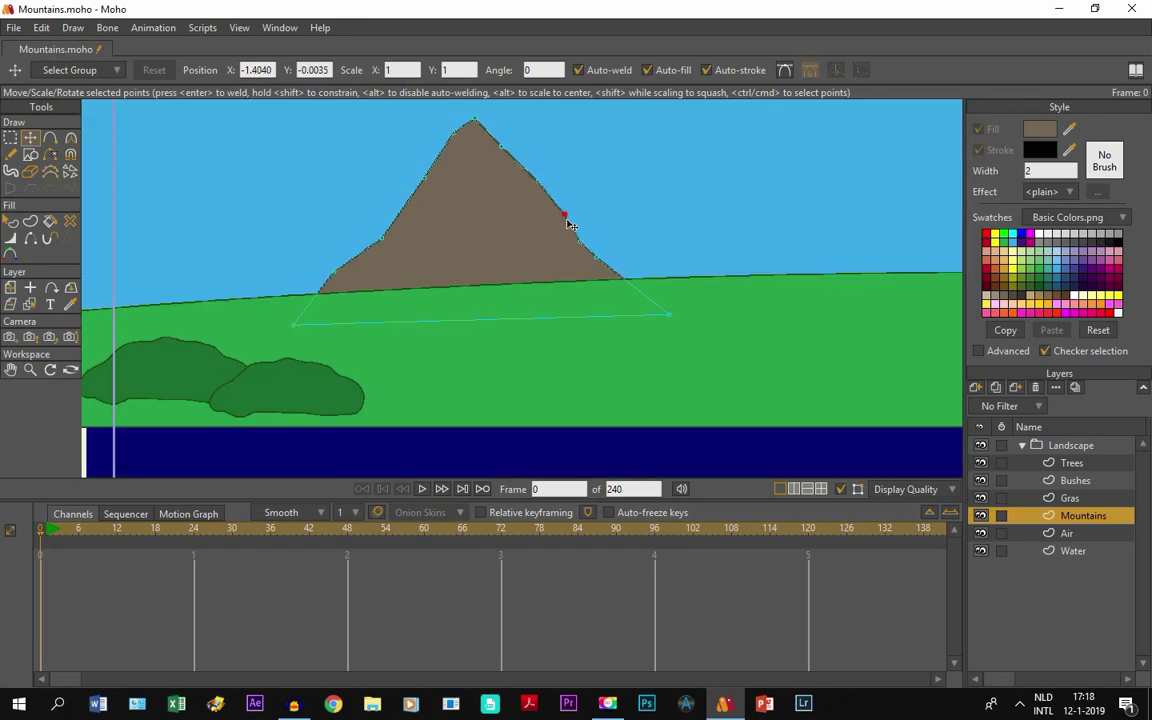
pyautogui.click(607, 257)
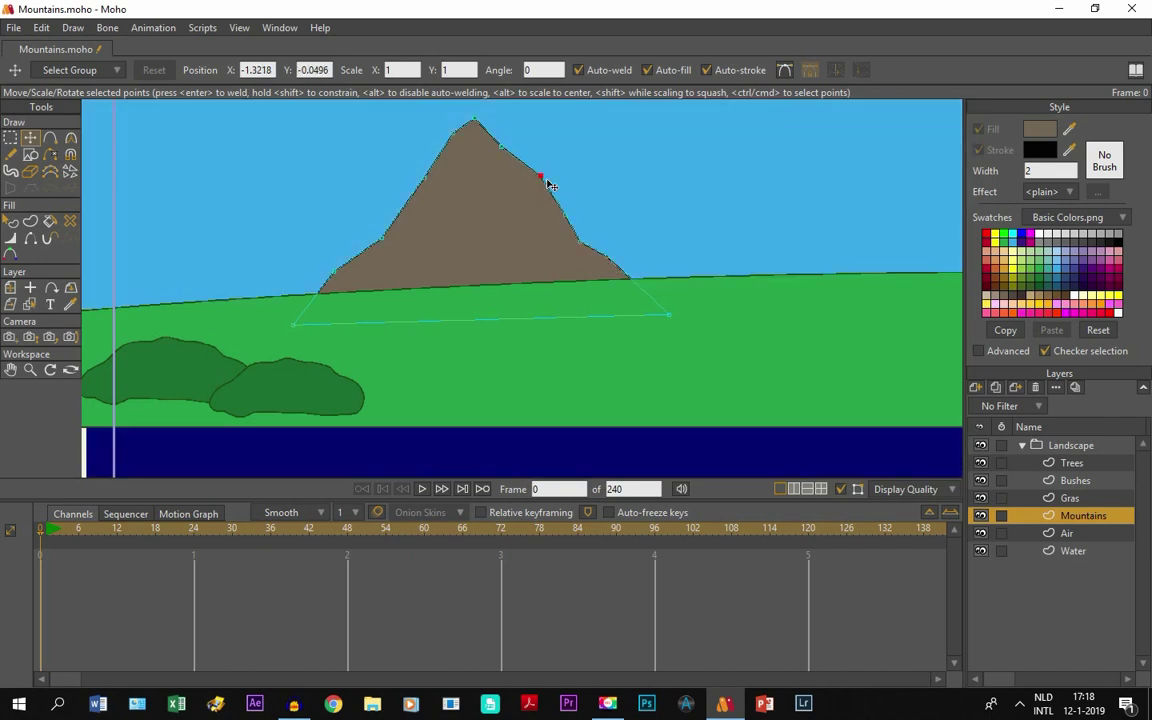
pyautogui.click(540, 176)
pyautogui.click(840, 489)
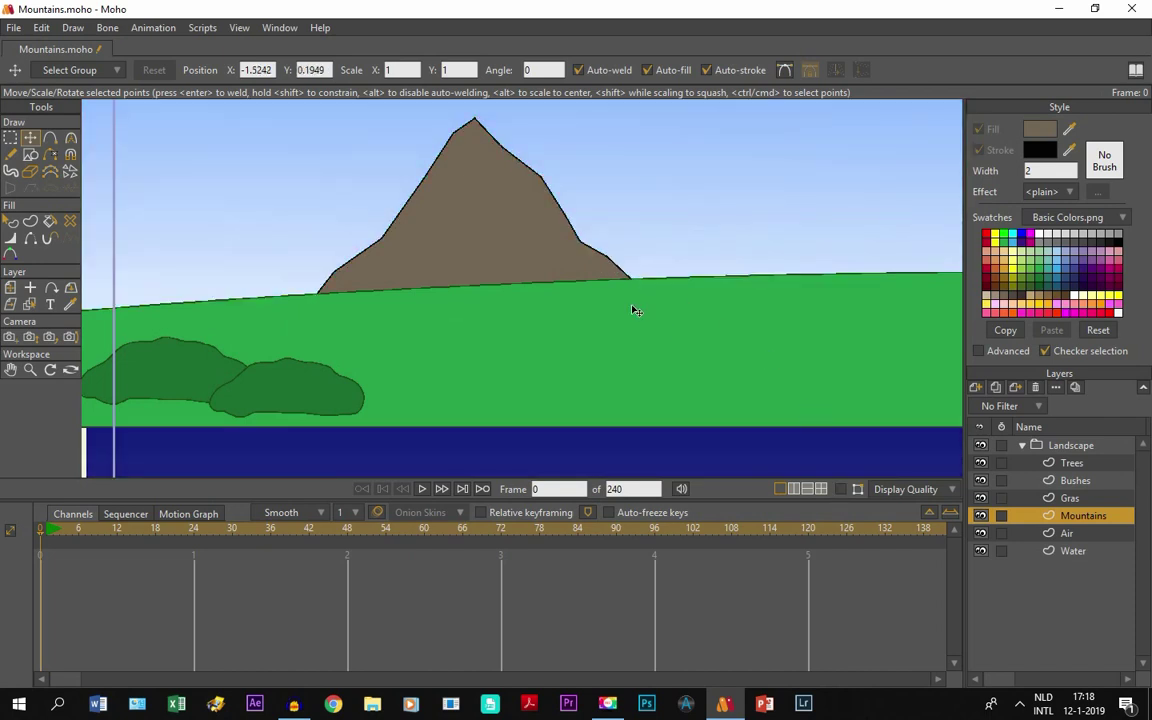
pyautogui.click(840, 490)
# Draw a zigzag ridge line inside the mountain with the Add Point tool, from its peak down to its base edge
pyautogui.click(10, 370)
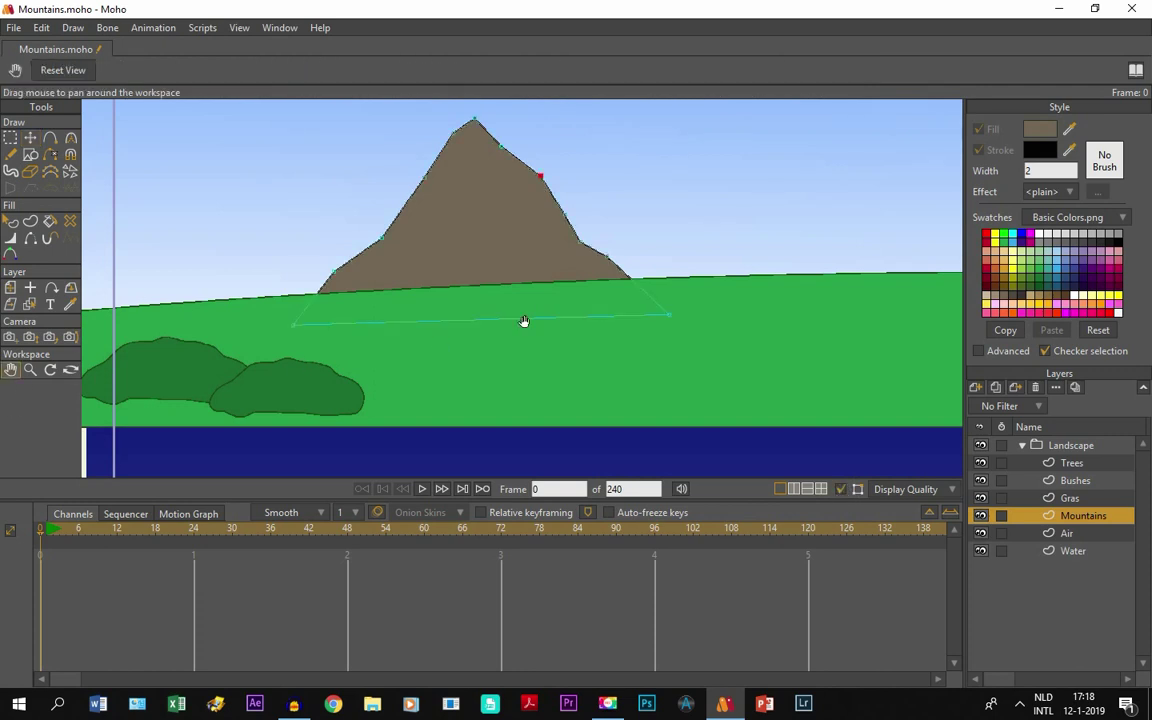
pyautogui.moveTo(523, 321); pyautogui.dragTo(443, 355)
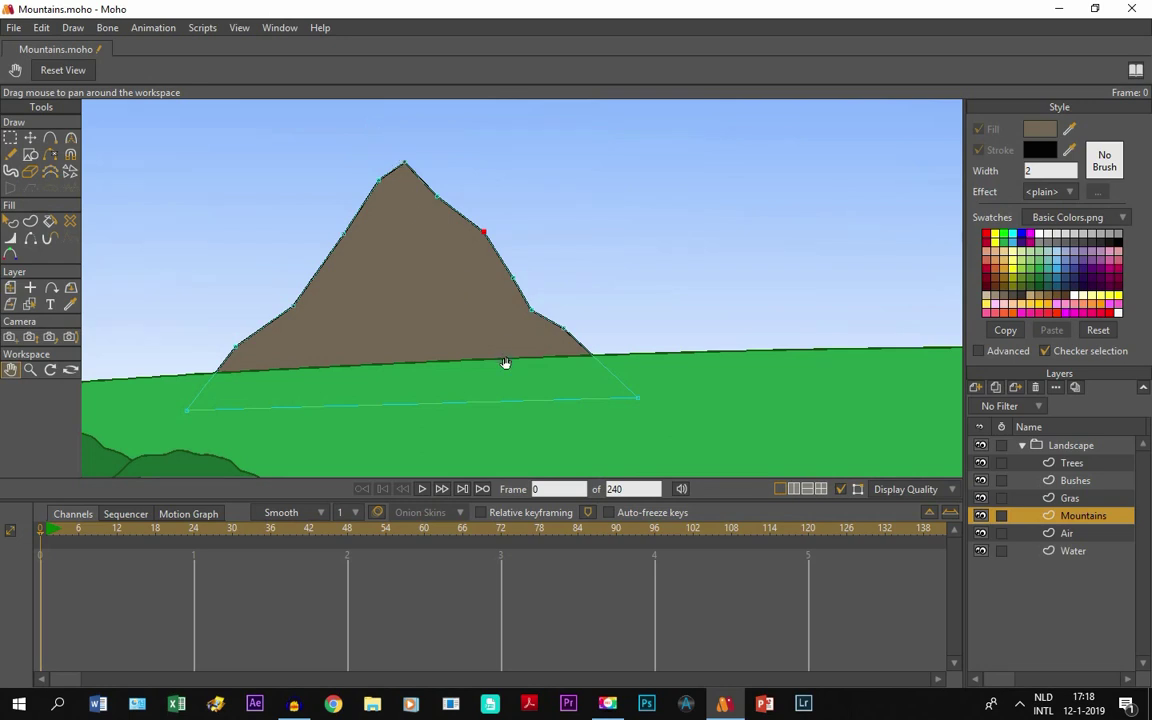
pyautogui.click(49, 142)
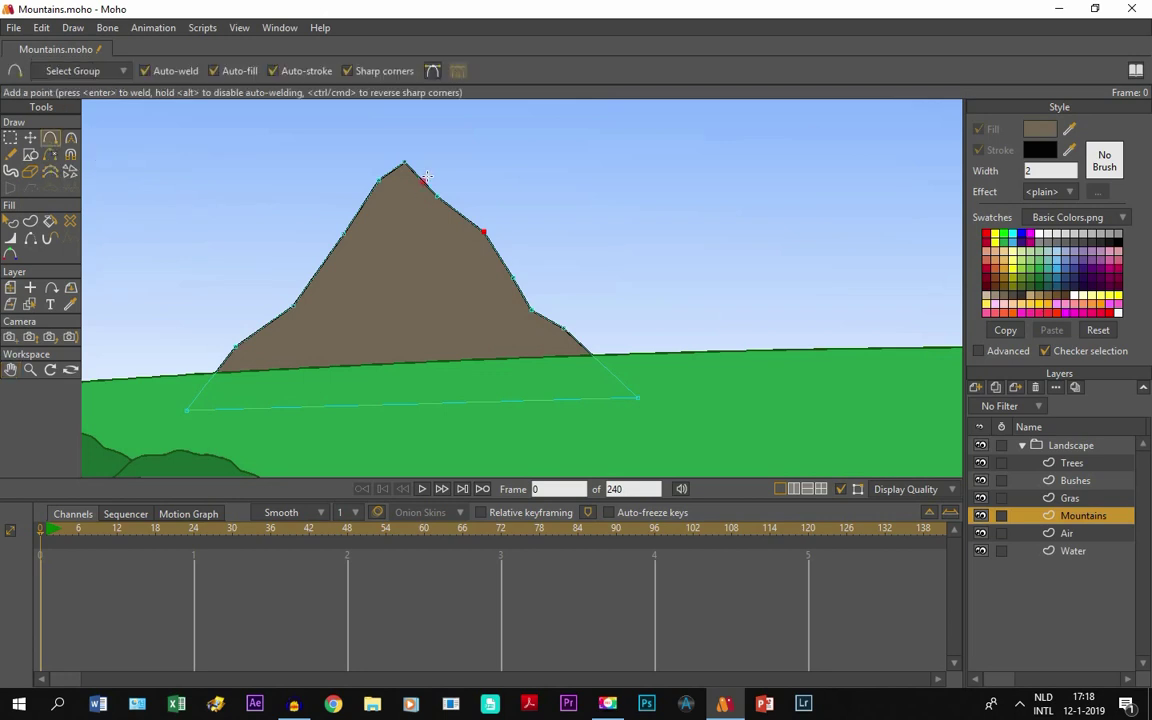
pyautogui.moveTo(406, 160); pyautogui.dragTo(446, 248)
pyautogui.moveTo(446, 249); pyautogui.dragTo(493, 401)
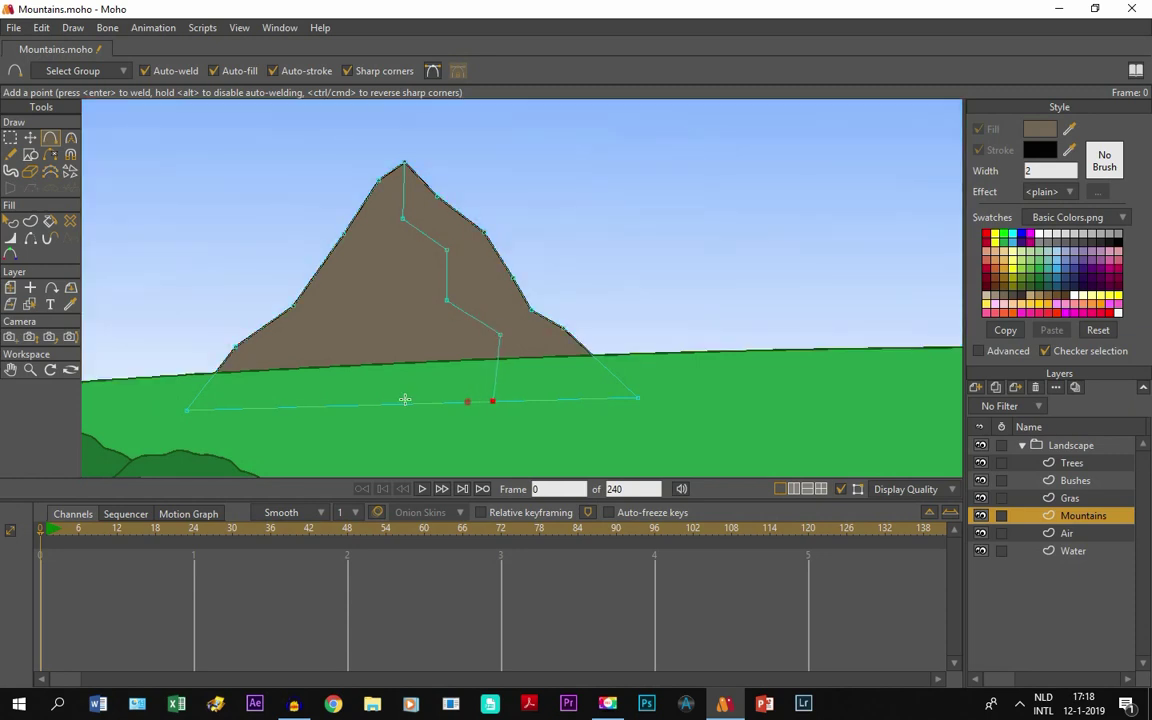
# Apply a black stroke without fill to the mountain's right part, including the ridge line, using Paint Bucket, and hide the point markers
pyautogui.click(50, 222)
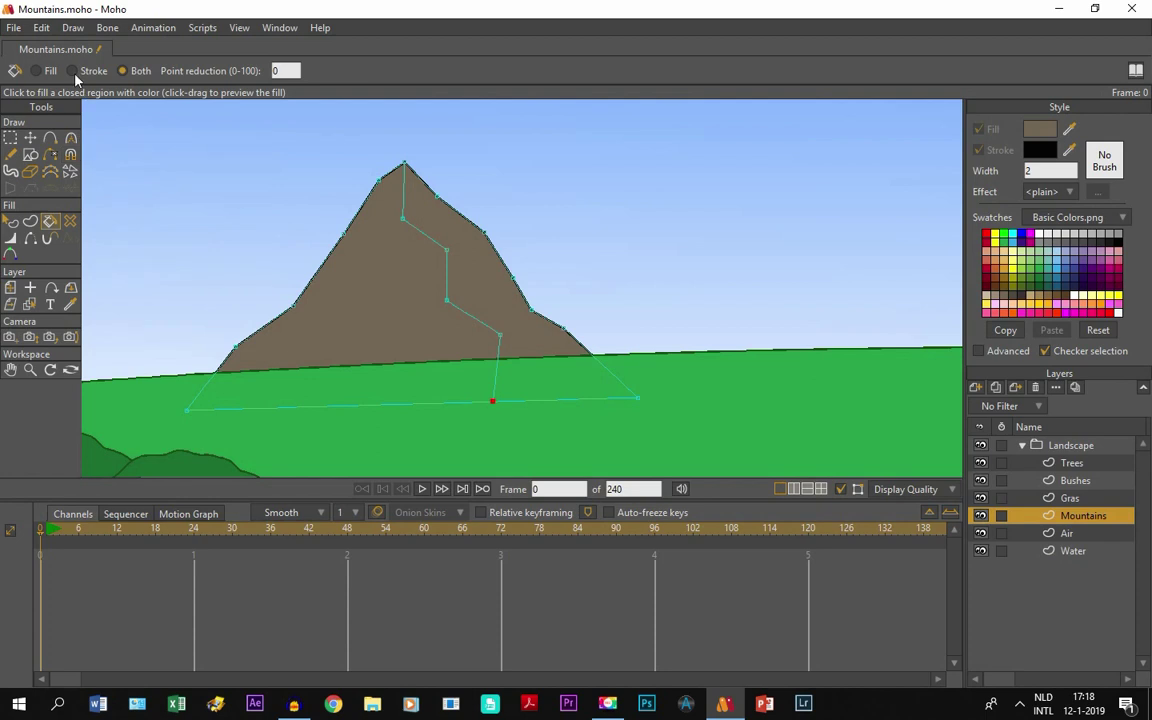
pyautogui.scroll(10, 456, 246)
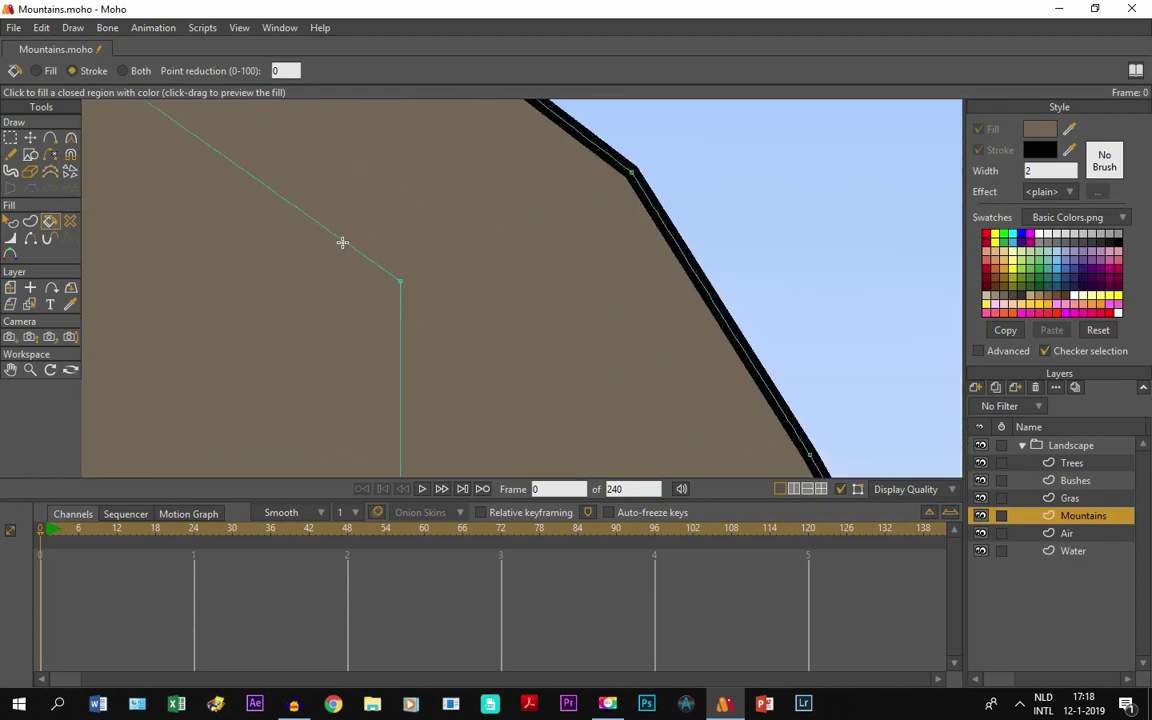
pyautogui.scroll(-10, 342, 242)
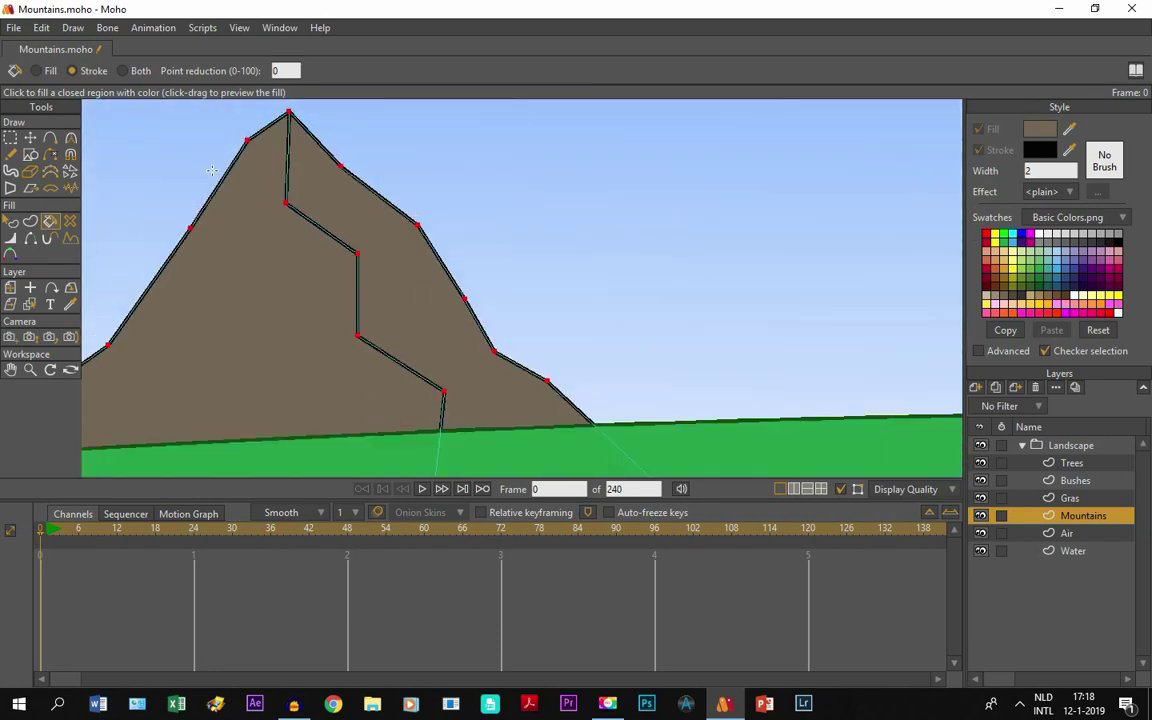
pyautogui.click(840, 489)
pyautogui.click(11, 372)
pyautogui.scroll(-6, 394, 285)
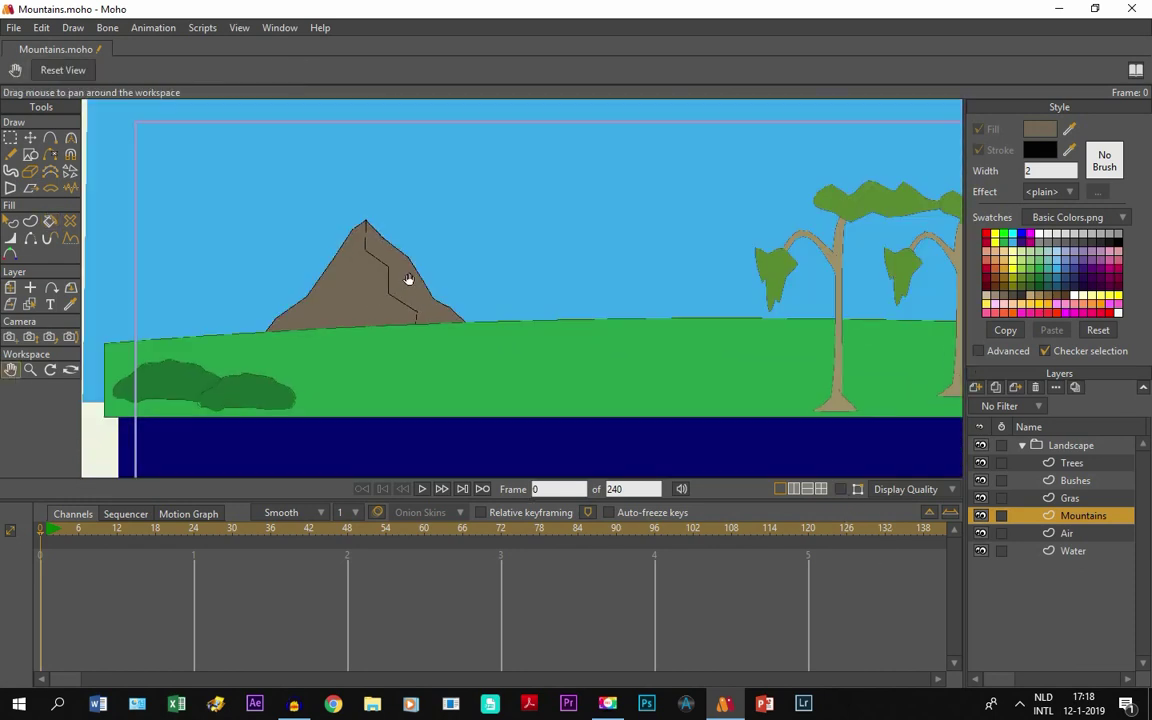
# Show the point markers and select all points of the mountain's right part, including the ridge line and peak
pyautogui.scroll(2, 409, 298)
pyautogui.scroll(3, 406, 316)
pyautogui.moveTo(406, 319); pyautogui.dragTo(377, 363)
pyautogui.click(840, 489)
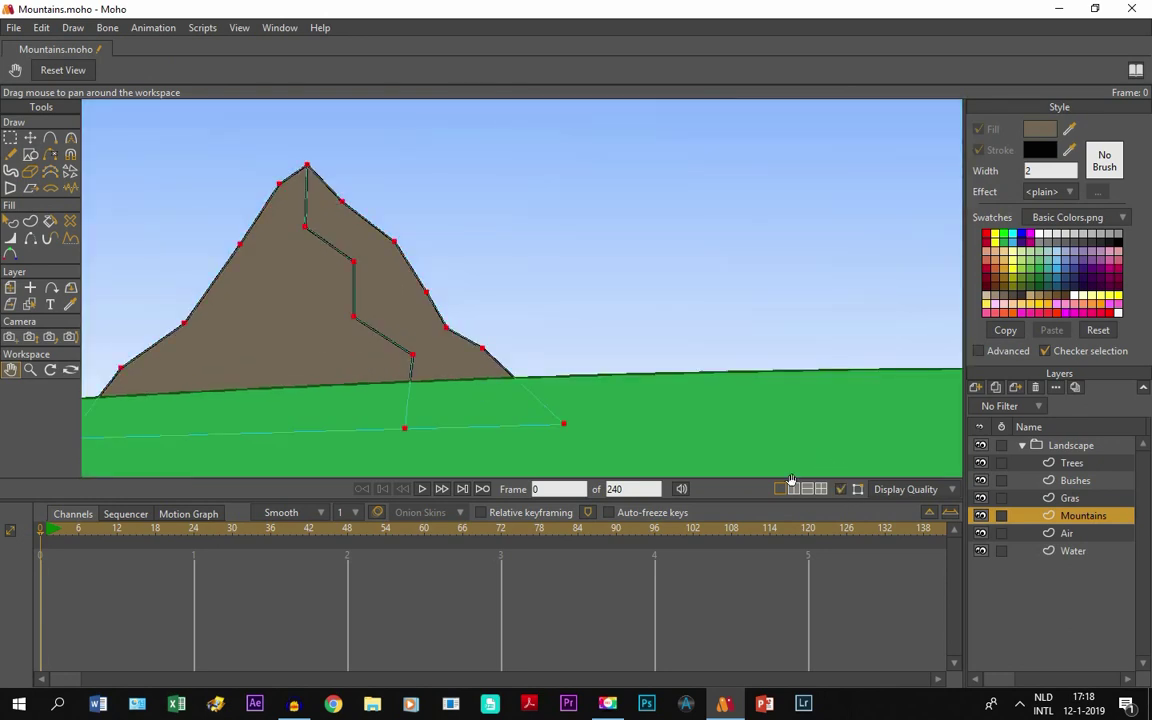
pyautogui.click(10, 137)
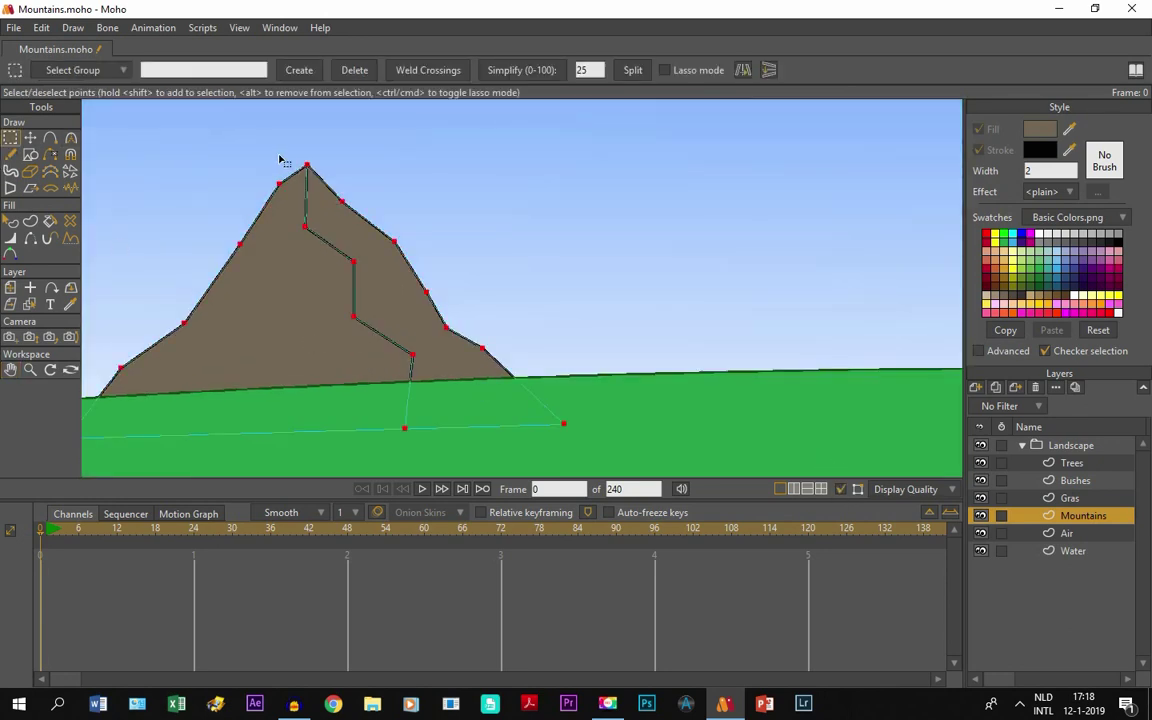
pyautogui.moveTo(290, 152); pyautogui.dragTo(570, 460)
pyautogui.click(10, 370)
pyautogui.moveTo(536, 375); pyautogui.dragTo(656, 360)
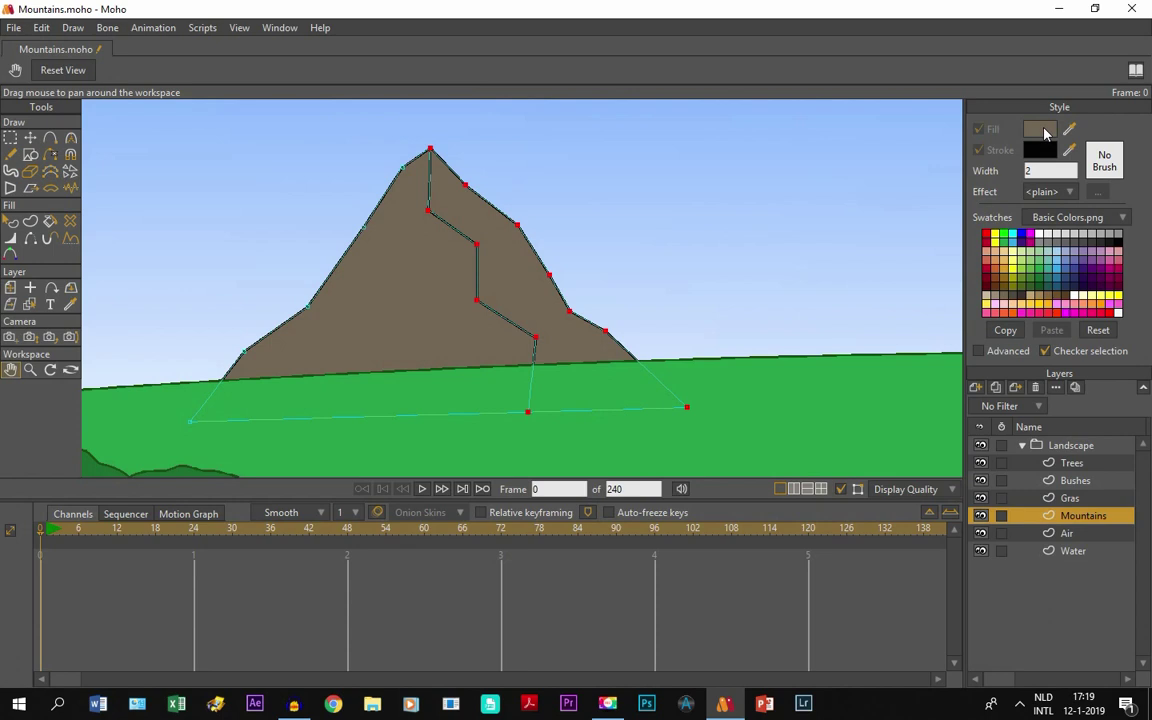
# Fill the mountain's right part with dark brown 554A3E and a black stroke using Paint Bucket, and hide the point markers
pyautogui.click(1040, 130)
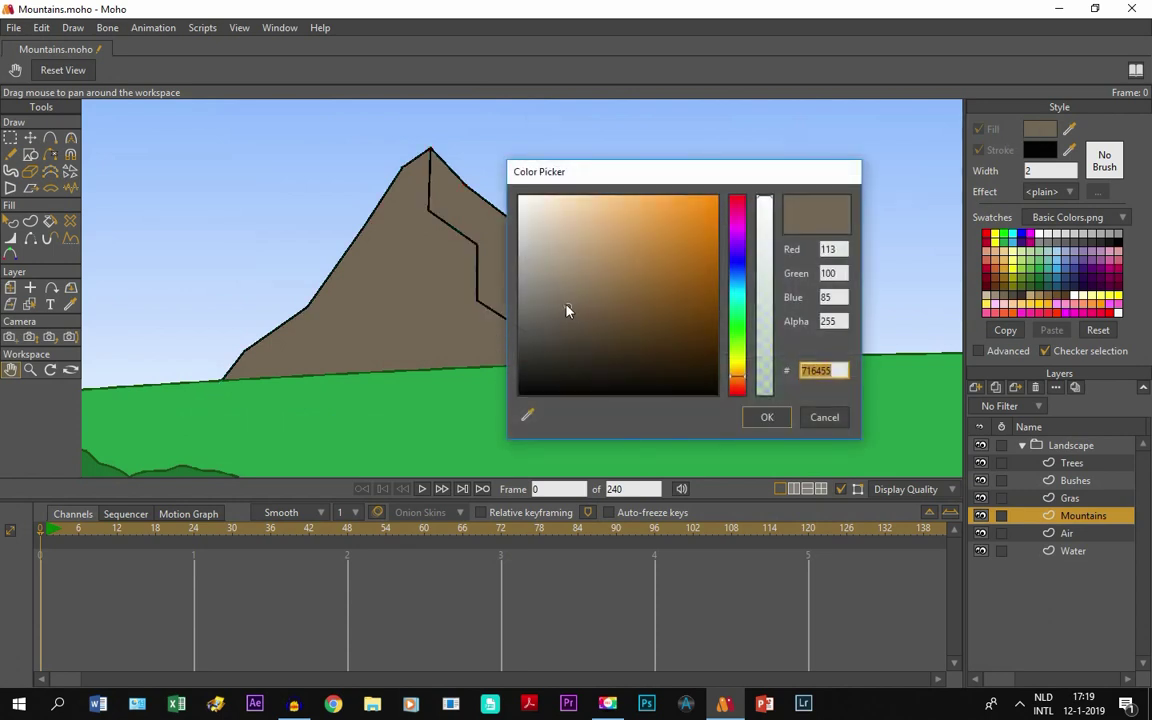
pyautogui.write('554A3E')
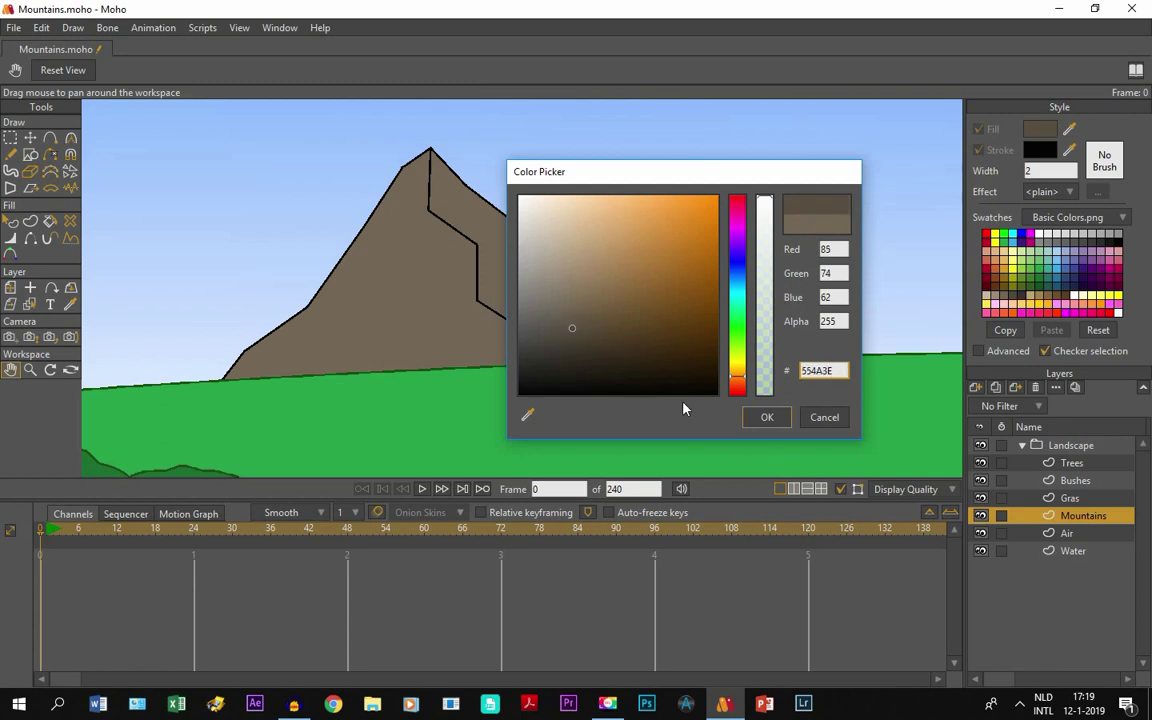
pyautogui.click(766, 417)
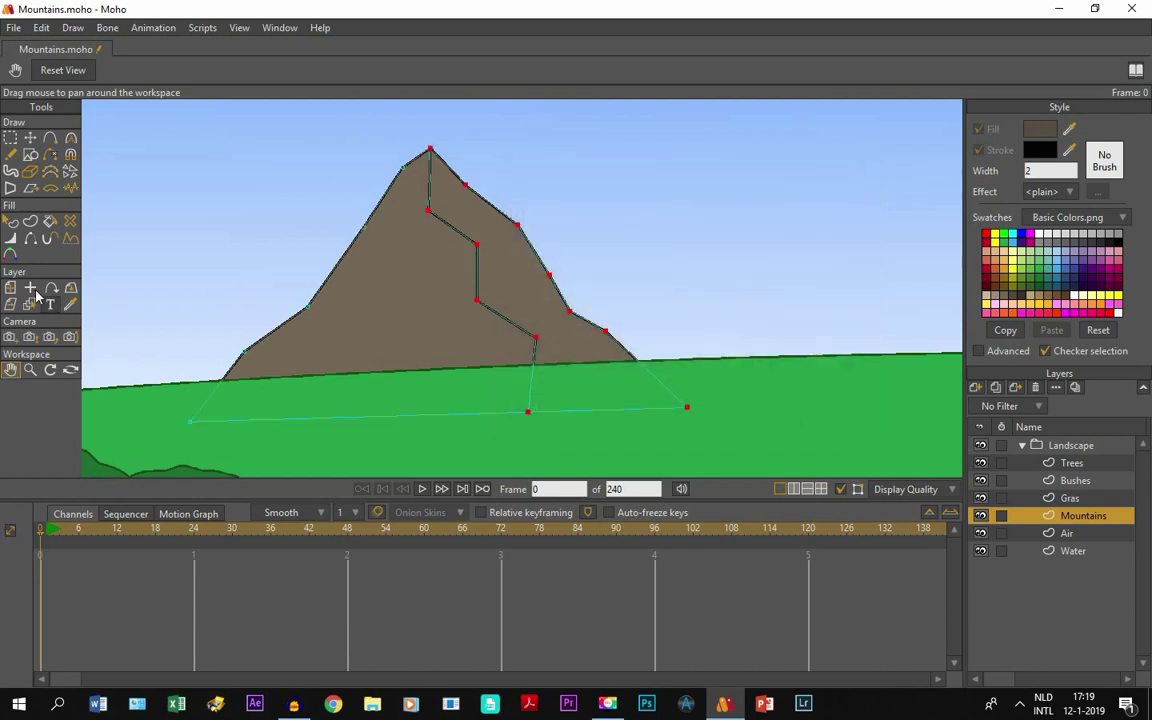
pyautogui.click(46, 223)
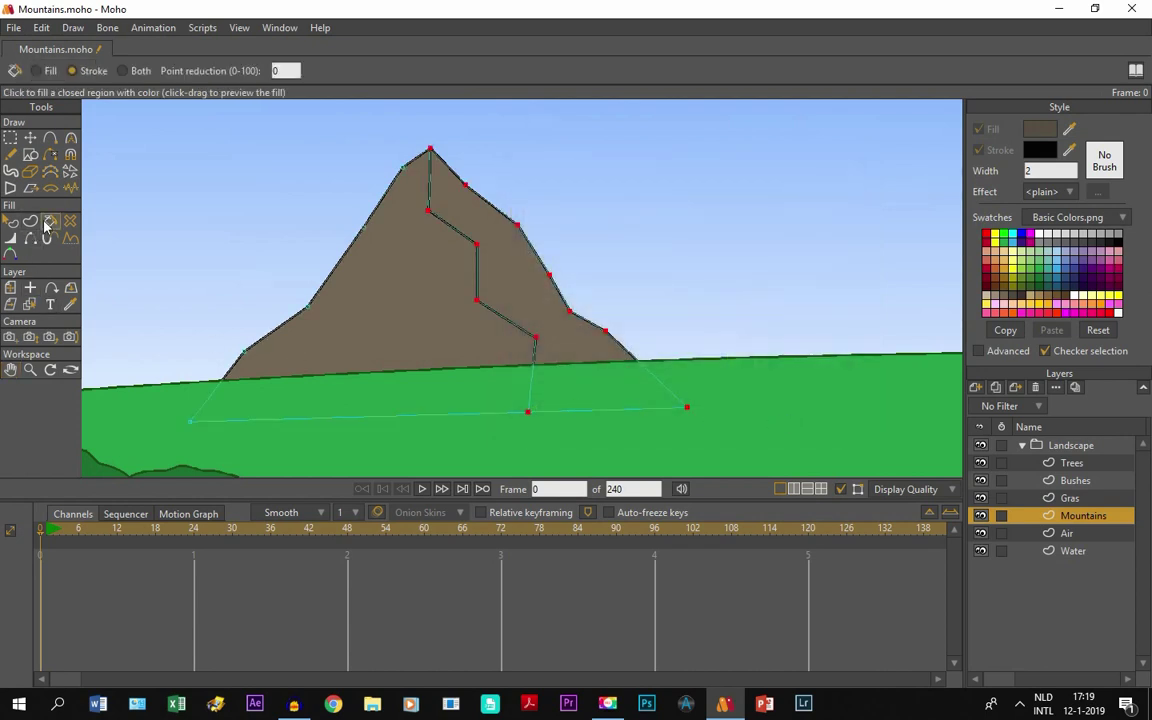
pyautogui.click(122, 71)
pyautogui.scroll(1, 501, 258)
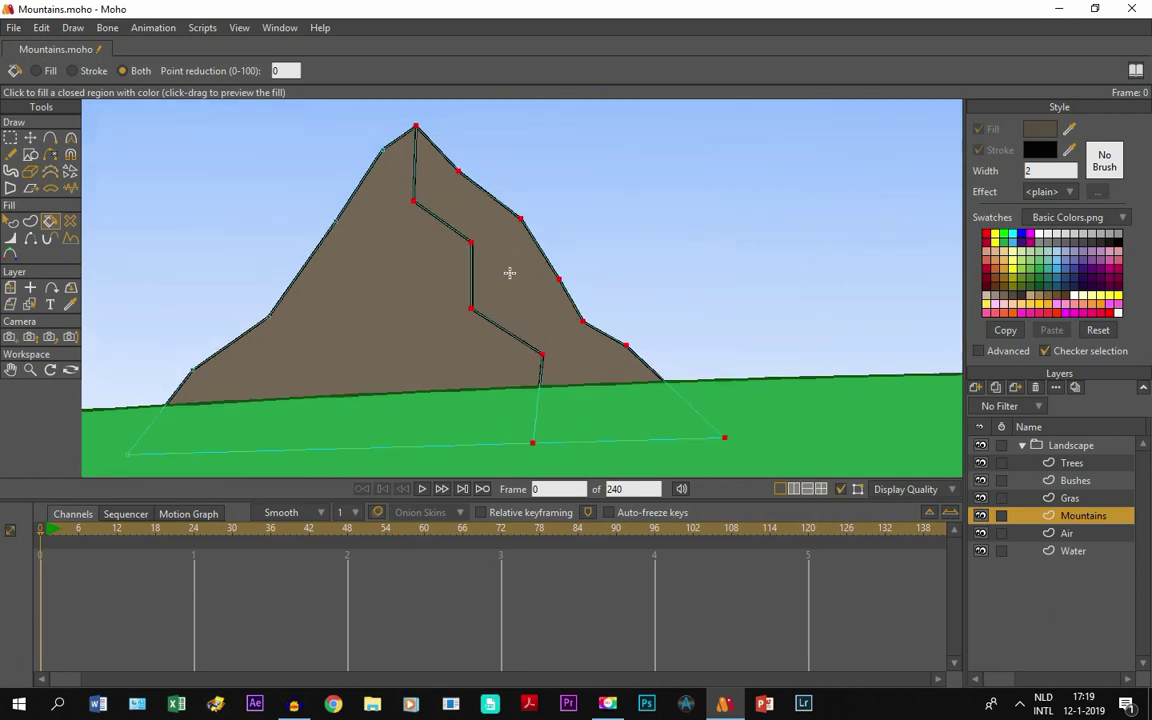
pyautogui.click(510, 273)
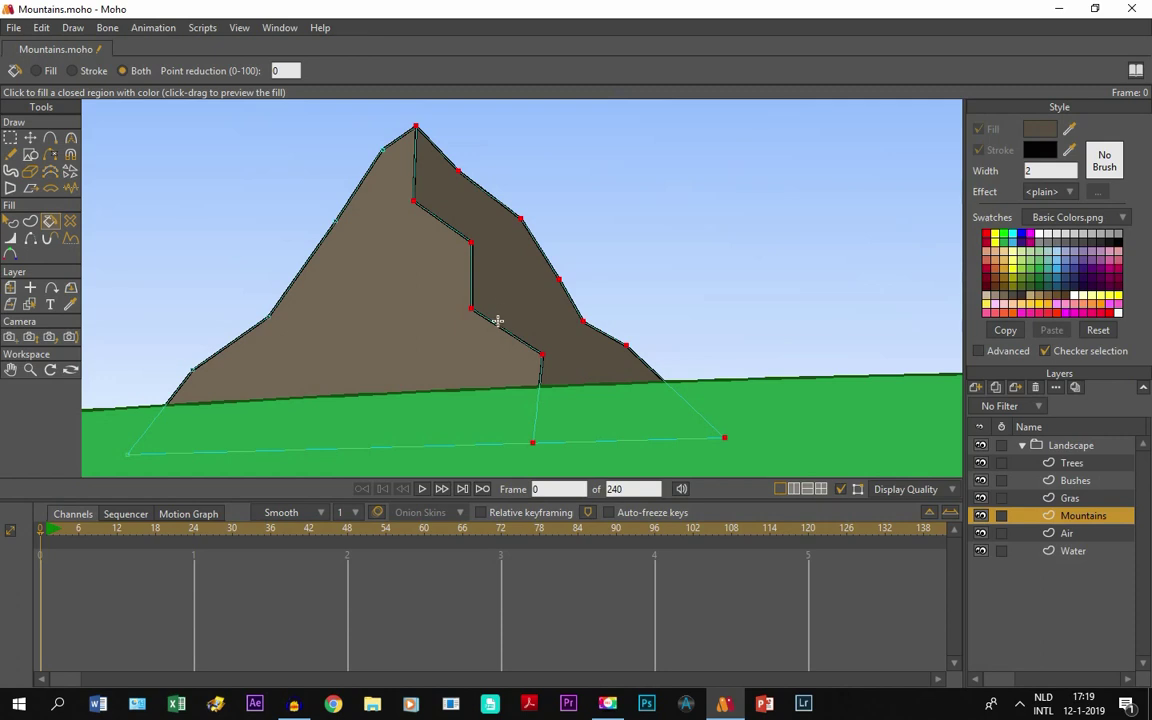
pyautogui.click(840, 488)
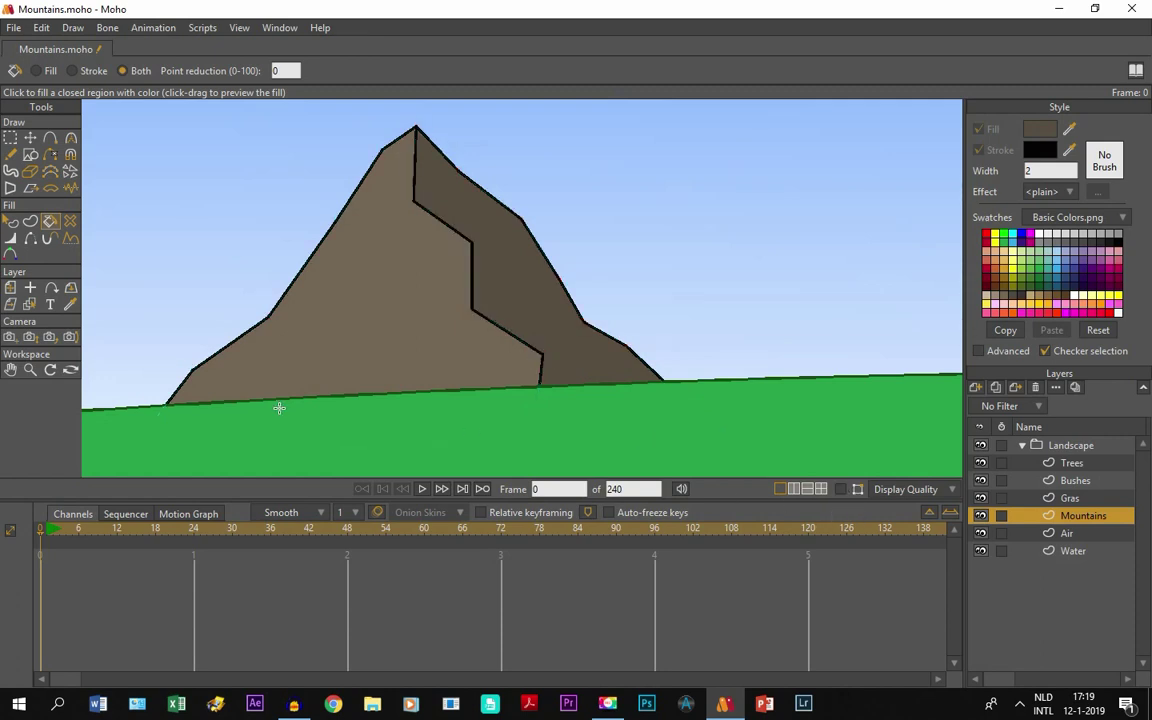
# Duplicate the whole mountain by copying all its points, and place the copy to its right along the grass edge
pyautogui.click(10, 369)
pyautogui.moveTo(562, 315); pyautogui.dragTo(597, 362)
pyautogui.scroll(-2, 590, 365)
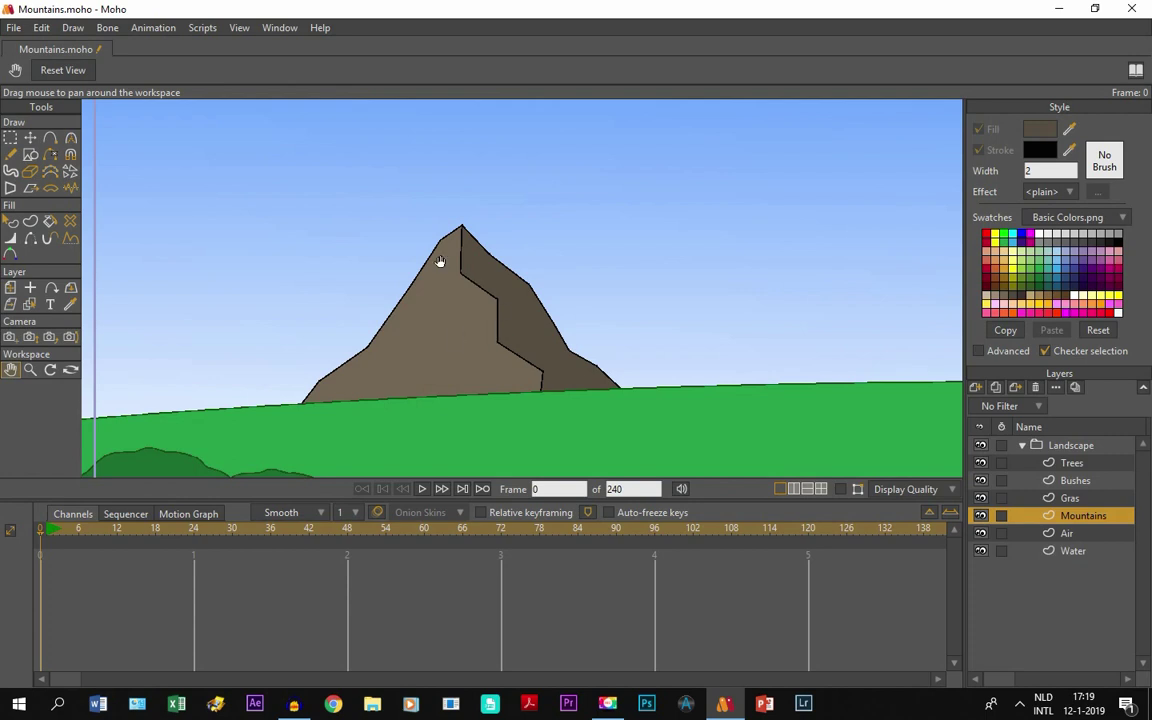
pyautogui.scroll(-2, 458, 424)
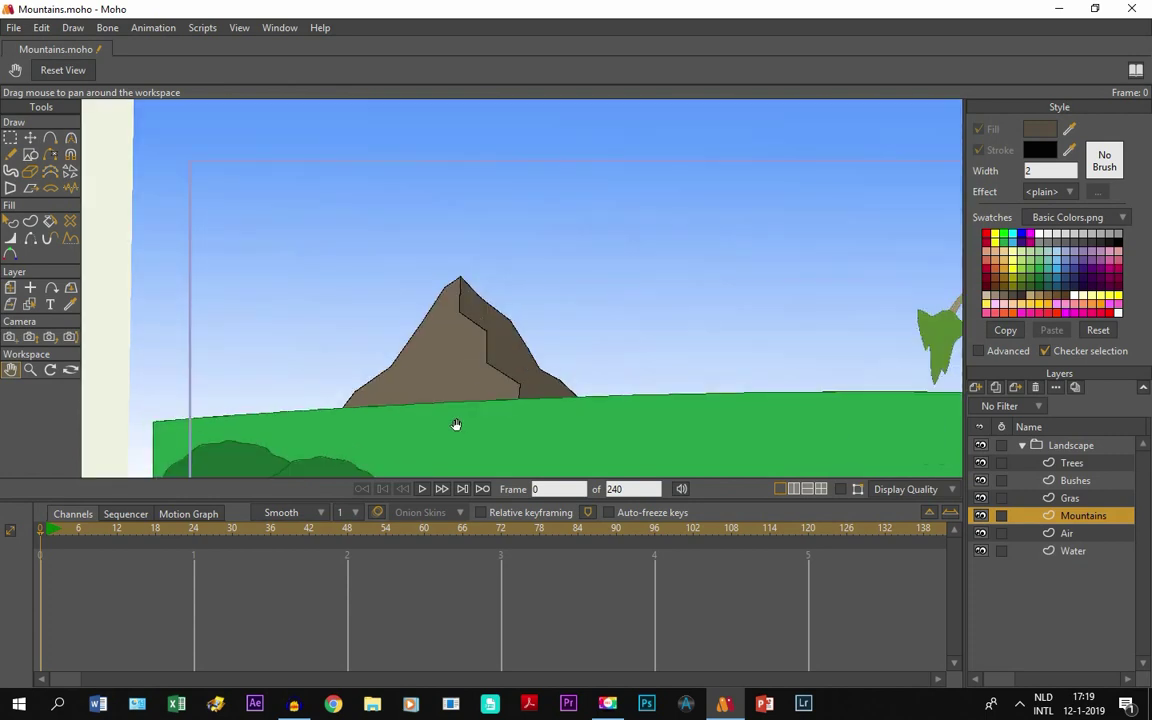
pyautogui.click(11, 139)
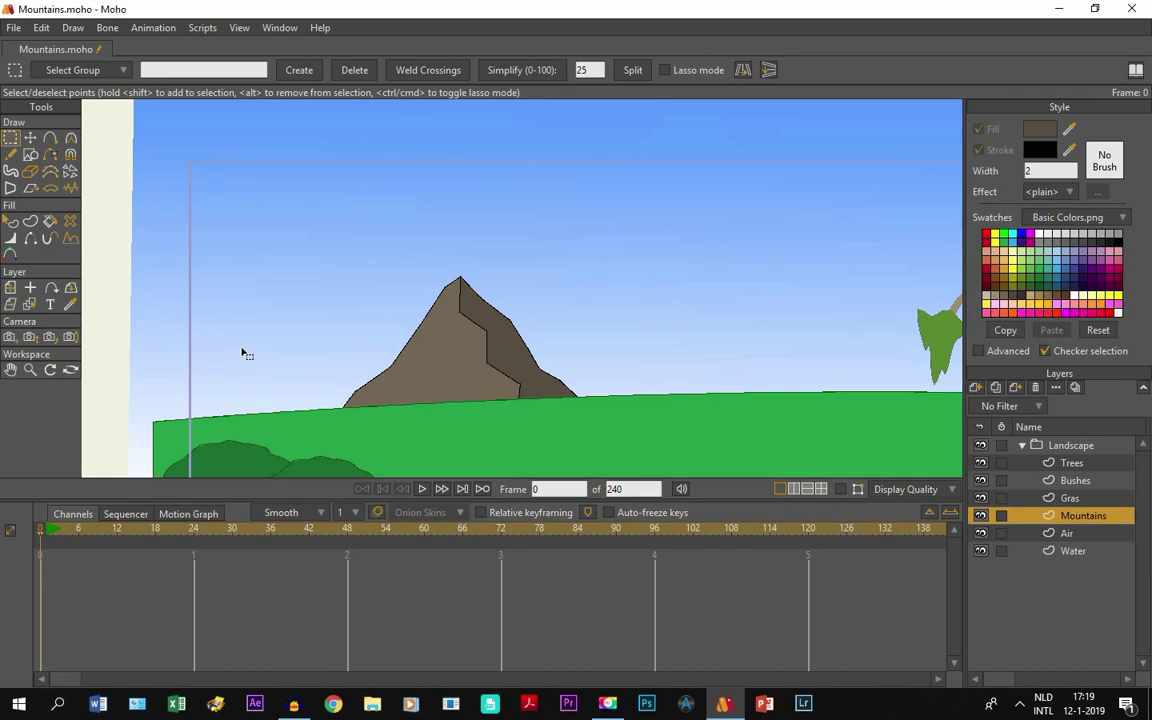
pyautogui.moveTo(212, 345); pyautogui.dragTo(618, 440)
pyautogui.hotkey('ctrl', 'c')
pyautogui.hotkey('ctrl', 'v')
pyautogui.click(30, 138)
pyautogui.click(841, 490)
pyautogui.moveTo(446, 375); pyautogui.dragTo(874, 375)
# Add further mountain copies side by side to complete the range along the horizon, and render a preview of the frame
pyautogui.moveTo(702, 383); pyautogui.dragTo(295, 350)
pyautogui.hotkey('ctrl', 'c')
pyautogui.hotkey('ctrl', 'v')
pyautogui.moveTo(440, 384); pyautogui.dragTo(653, 384)
pyautogui.hotkey('ctrl', 'v')
pyautogui.moveTo(480, 378); pyautogui.dragTo(896, 377)
pyautogui.hotkey('ctrl', 'r')
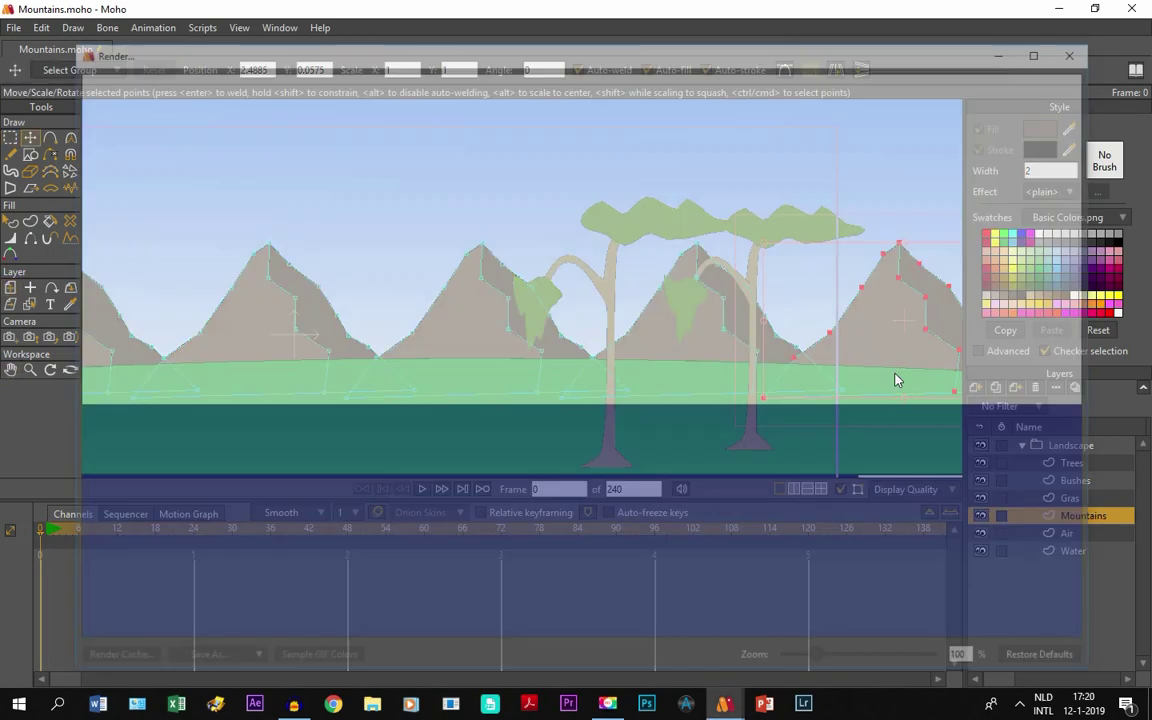